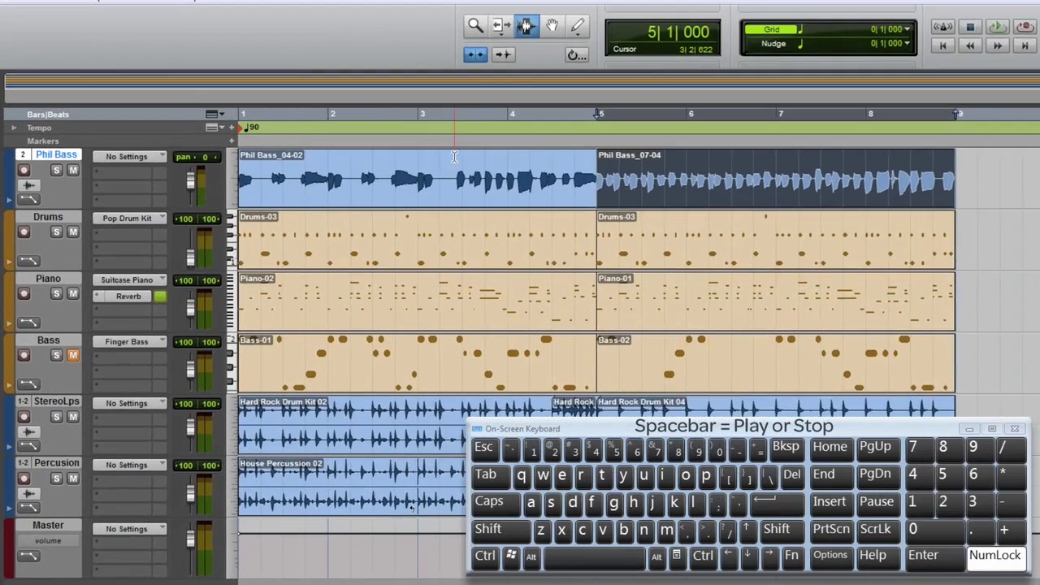
Play the session from bar 3 beat 2 to hear the current bass take.
click(307, 142)
key(space)
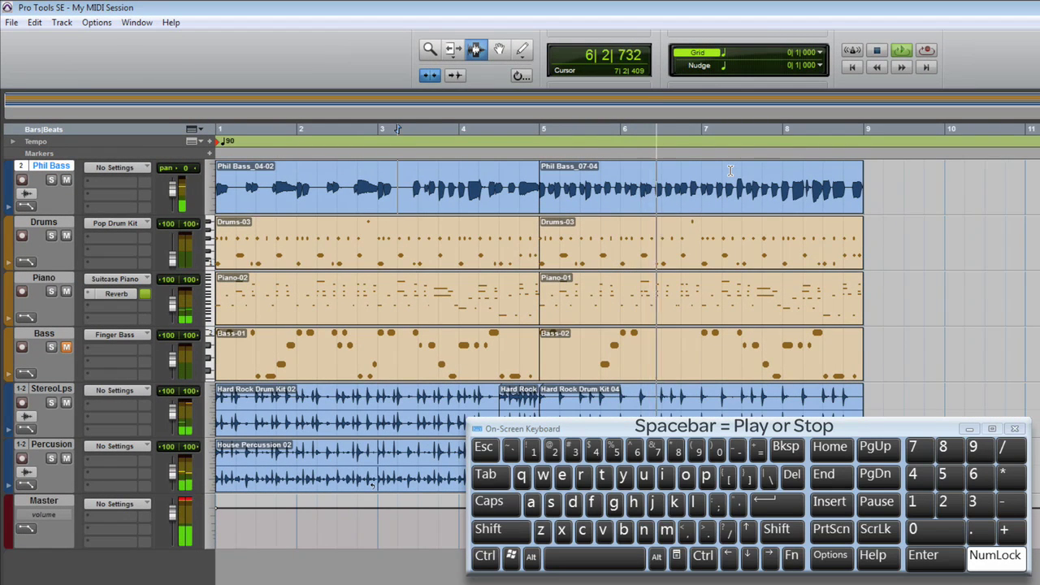
key(space)
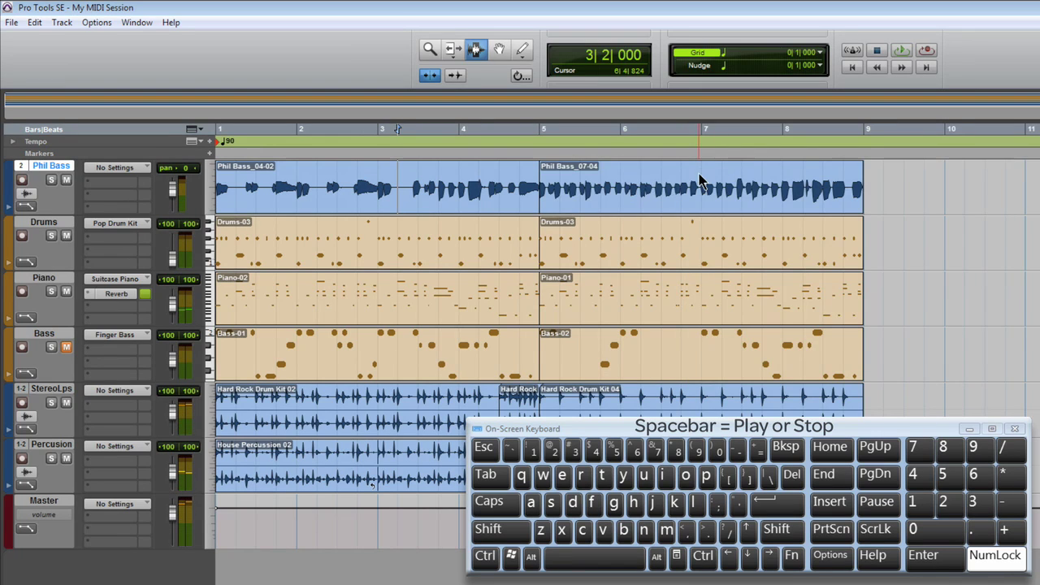
Switch the bar-5 Phil Bass_07-04 region to loop take Phil Bass_07-02 and play it back.
right_click(701, 180)
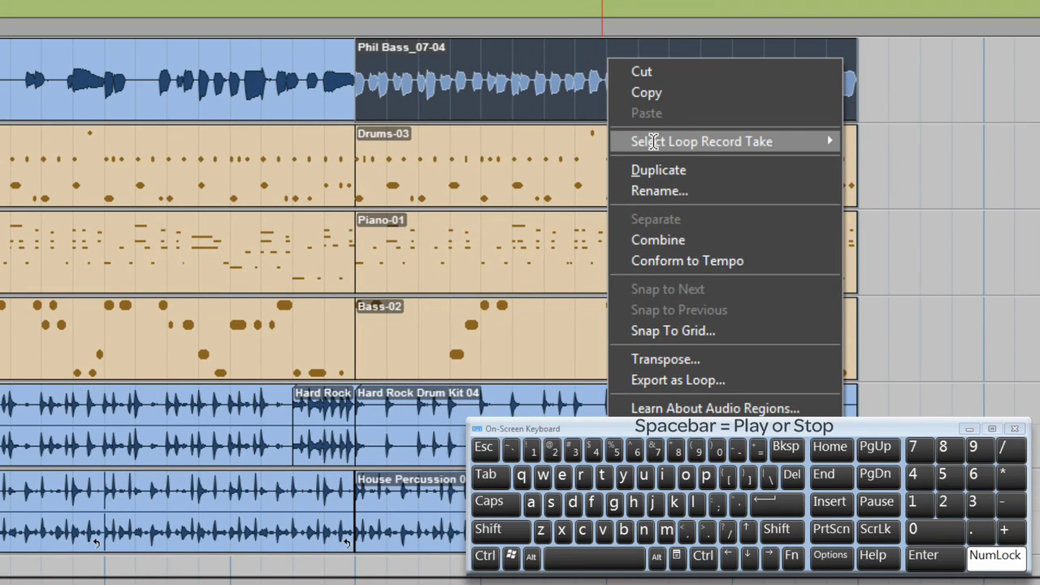
mouse_move(758, 227)
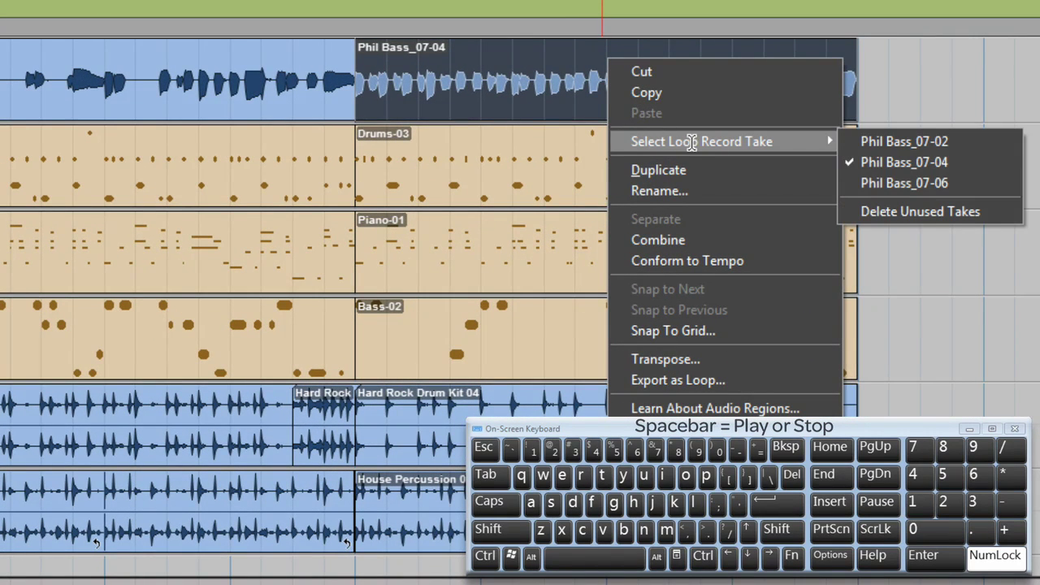
click(864, 145)
key(space)
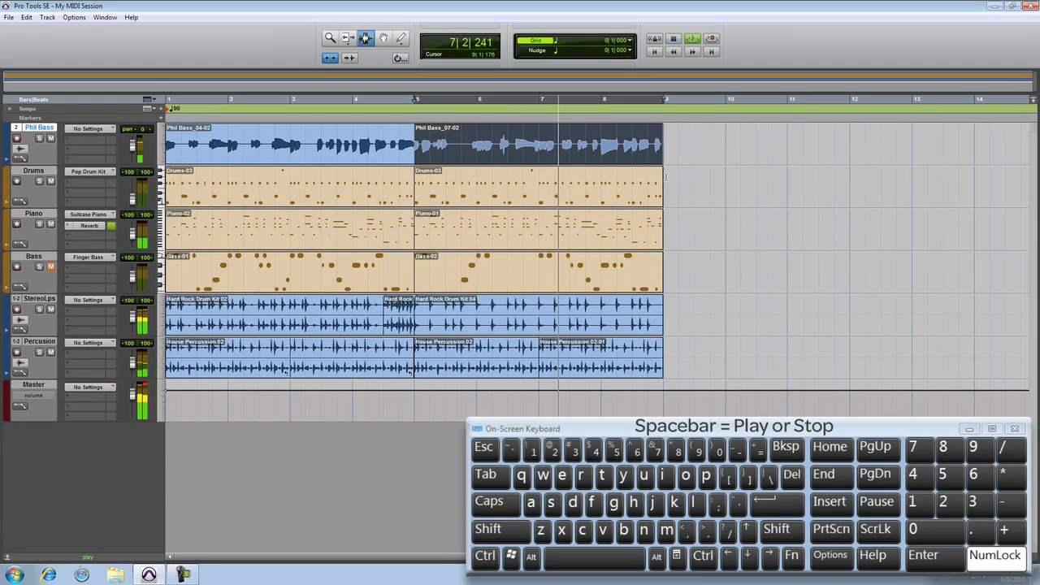
key(space)
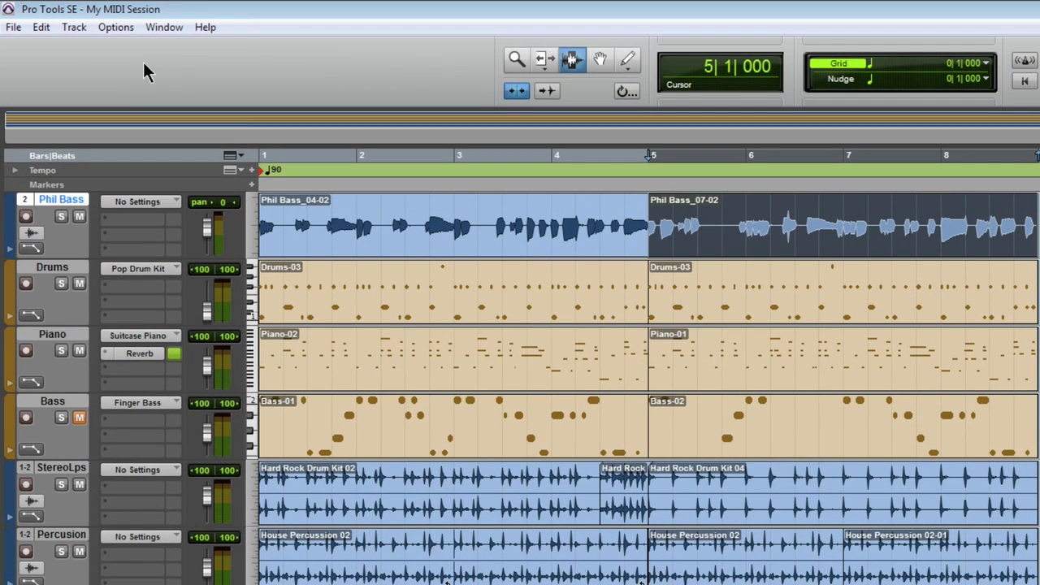
Create a new mono audio track below Phil Bass and rename it BasComp.
click(74, 28)
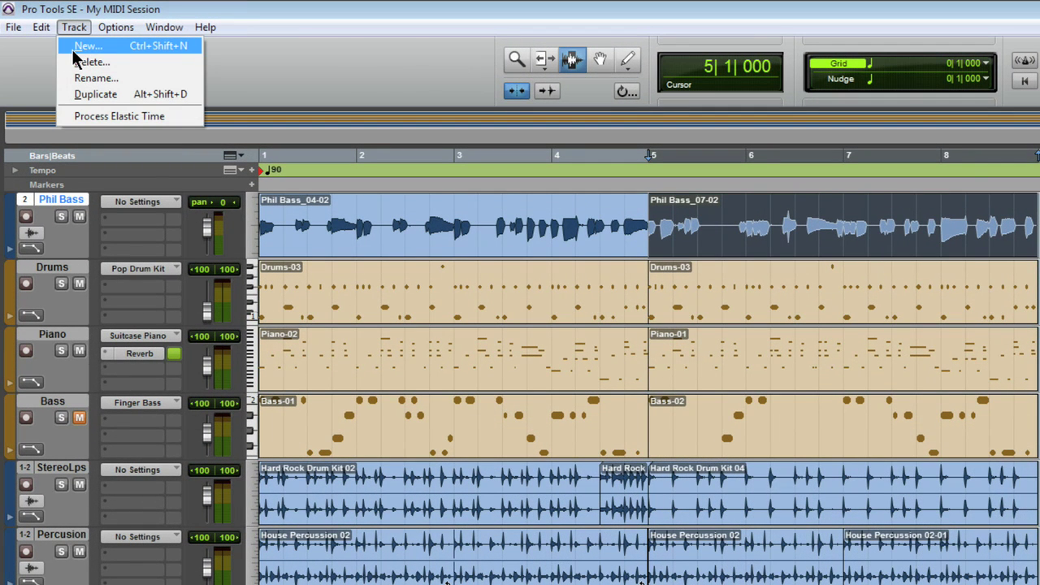
click(75, 49)
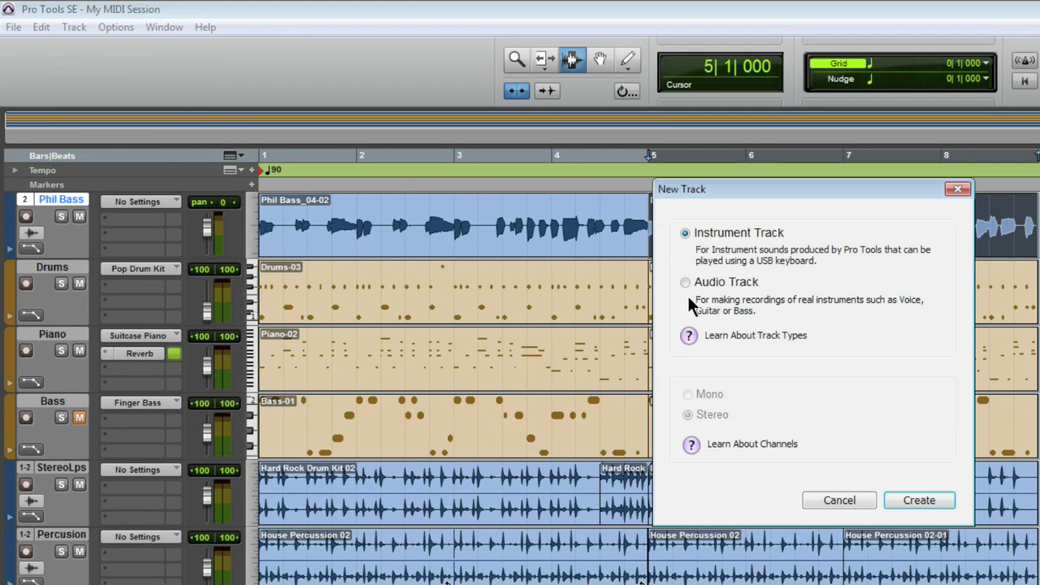
click(710, 286)
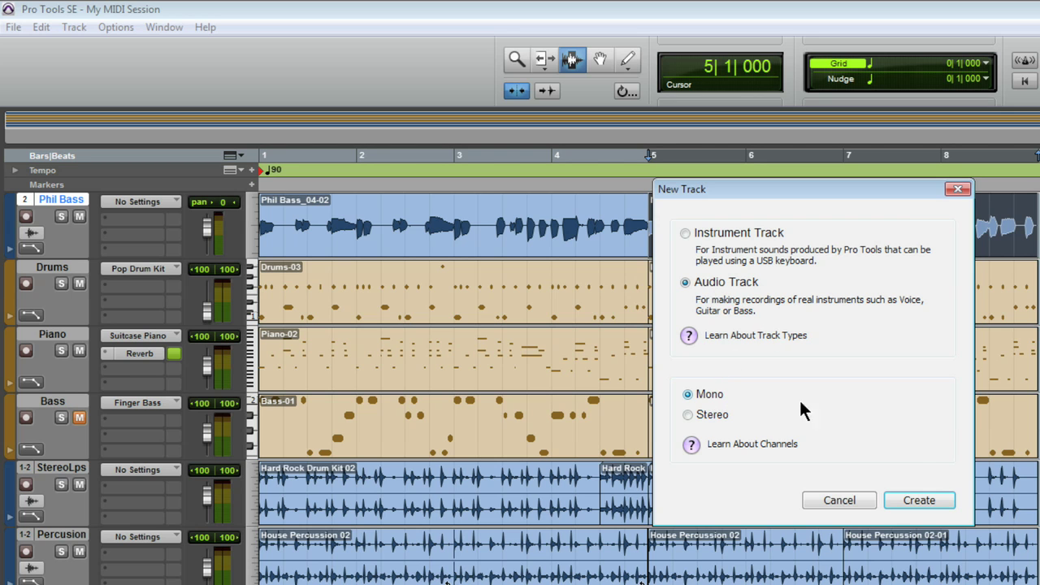
click(913, 493)
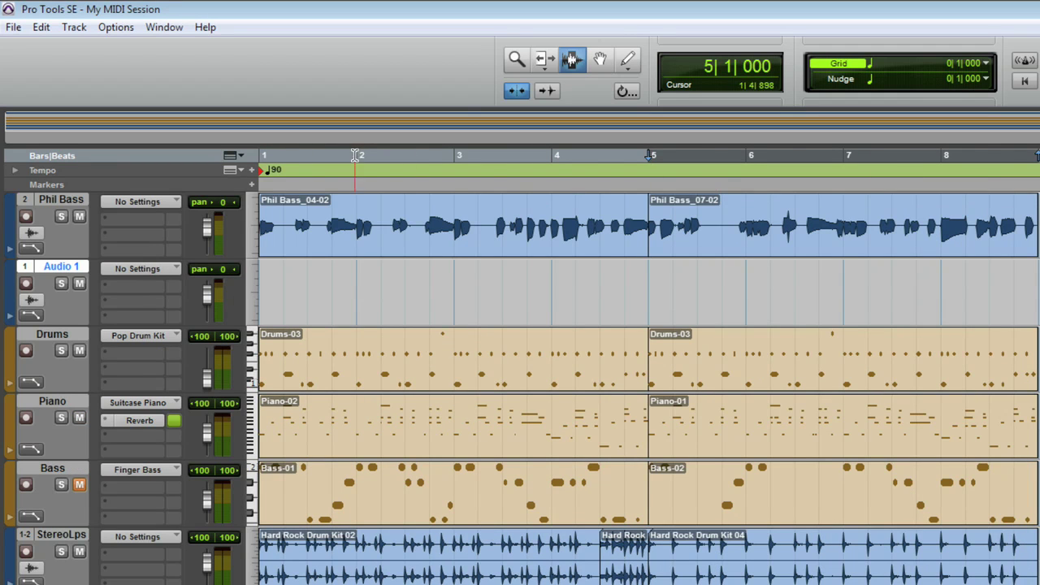
double_click(80, 267)
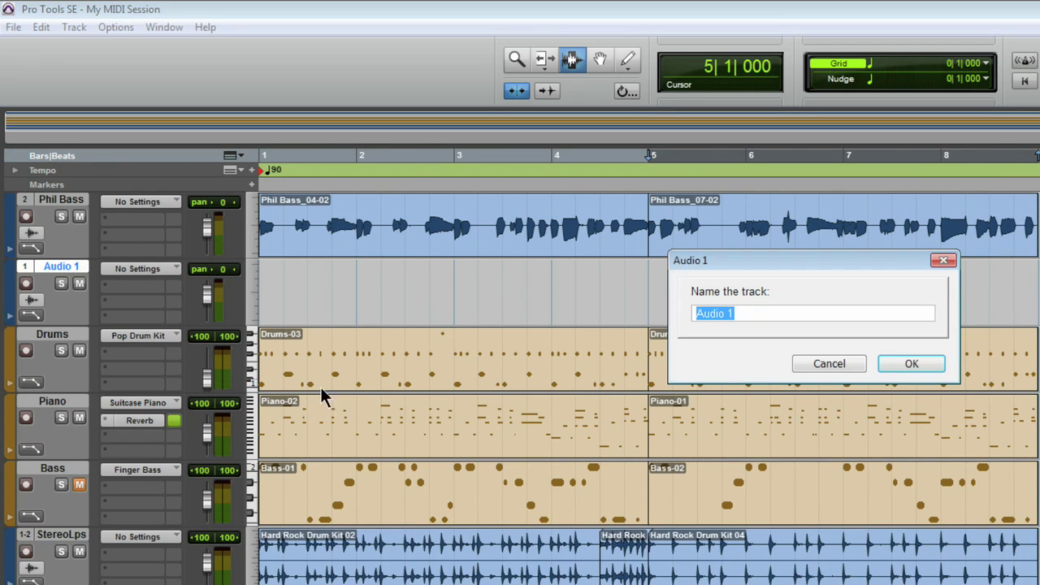
text(Bass Comp)
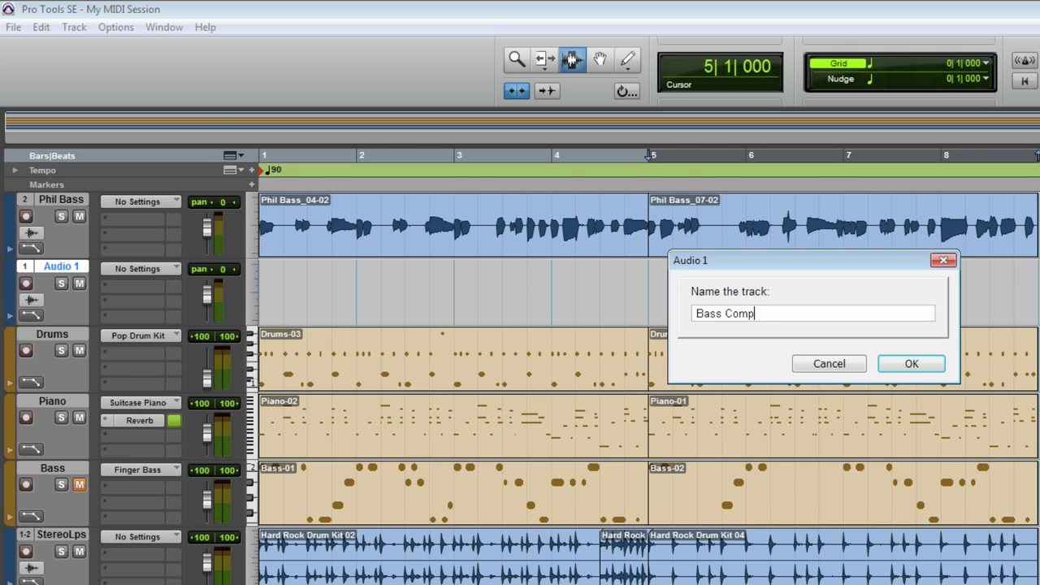
key(Return)
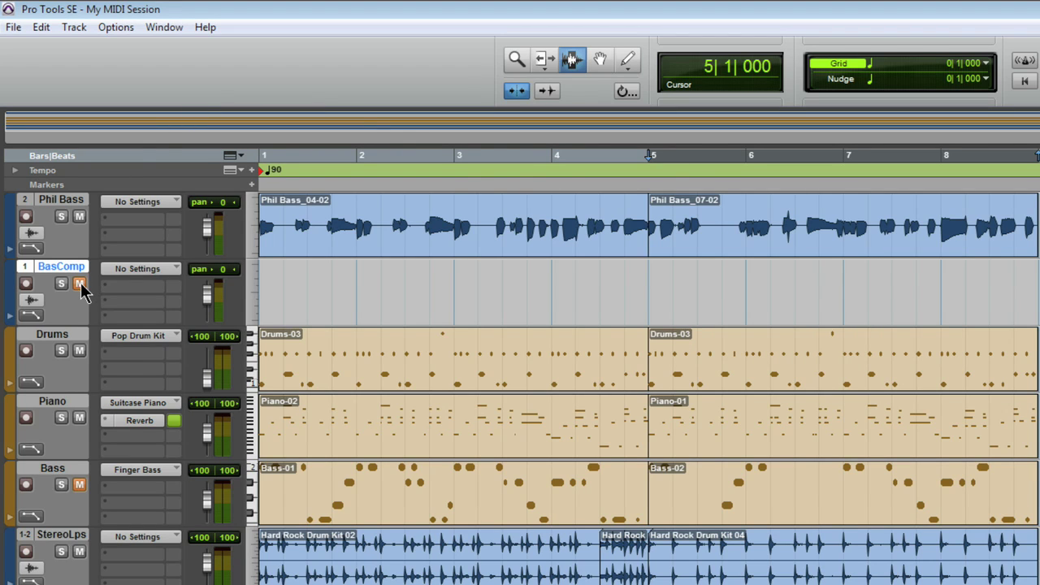
Copy the first beats of the bar-5 take and paste them onto BasComp as Phil Bass_07-07.
drag(726, 226, 644, 233)
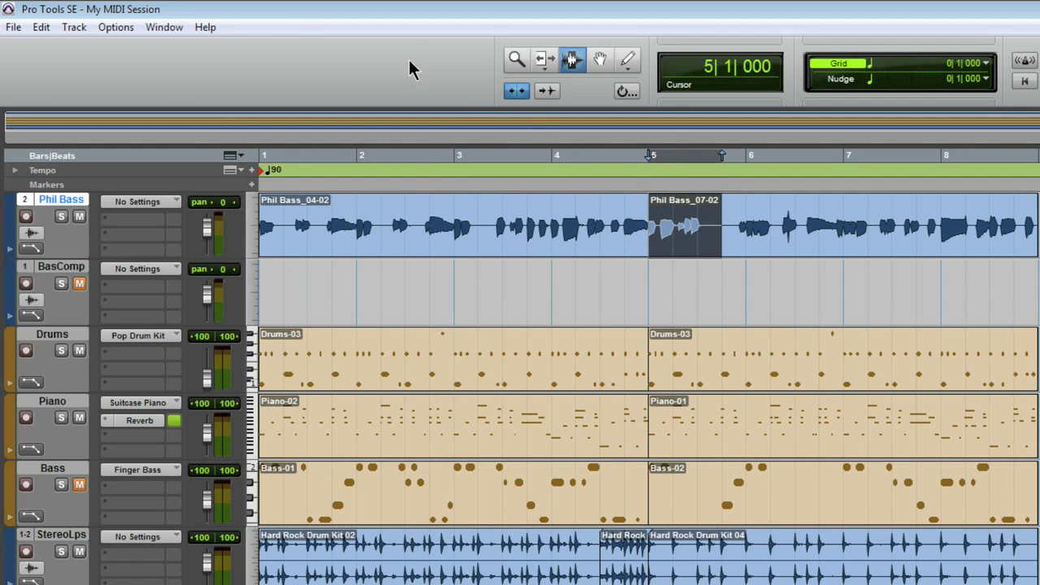
click(40, 27)
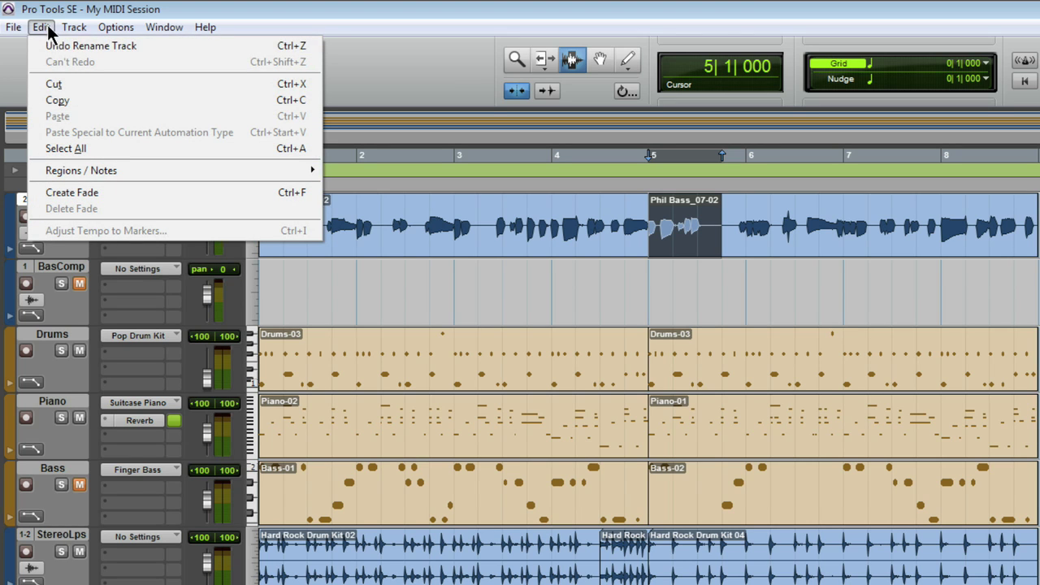
click(50, 100)
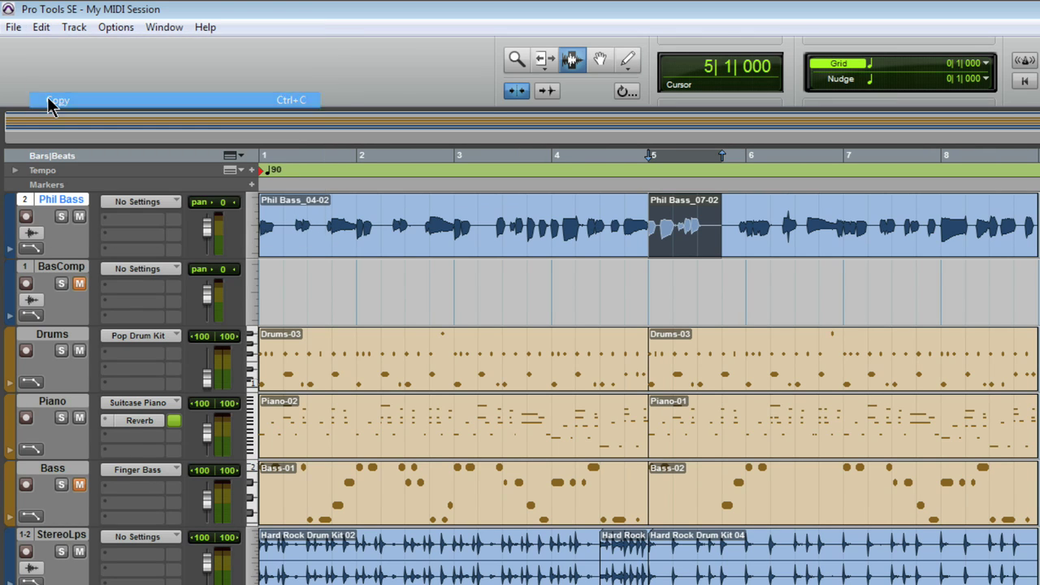
click(68, 269)
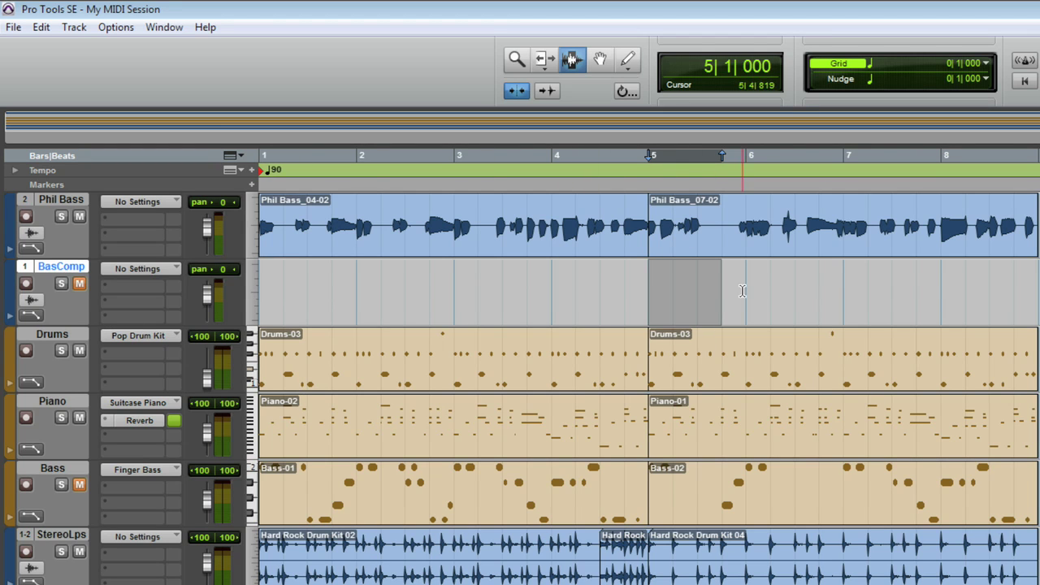
click(41, 28)
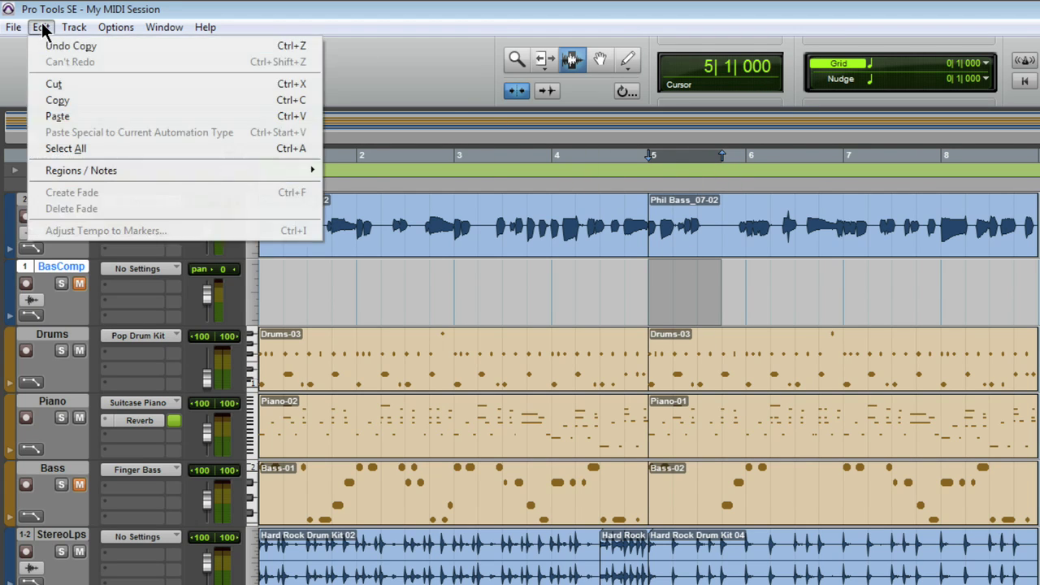
click(85, 116)
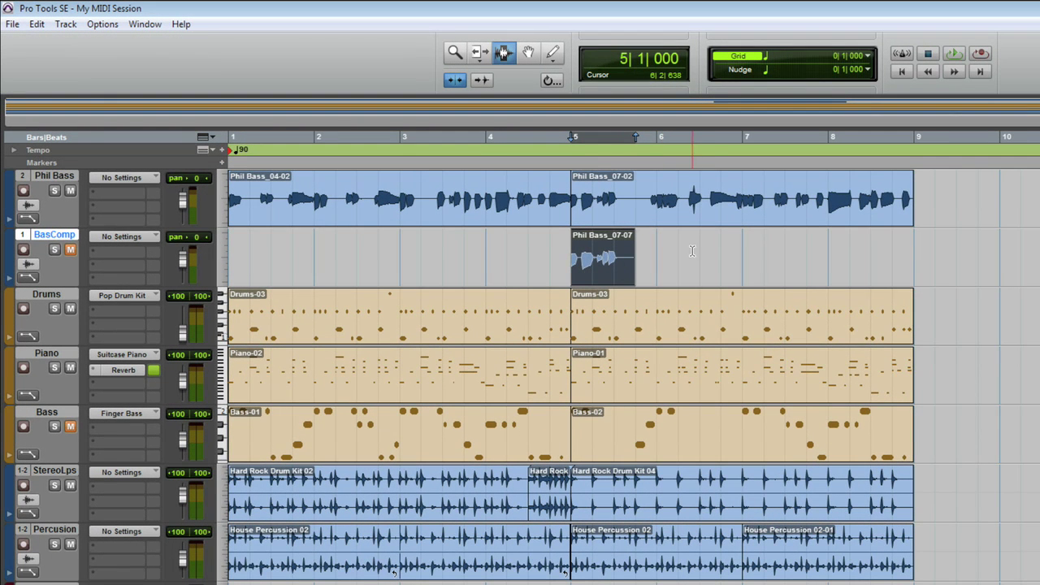
Switch the bar-5 Phil Bass region to loop take Phil Bass_07-06.
right_click(713, 199)
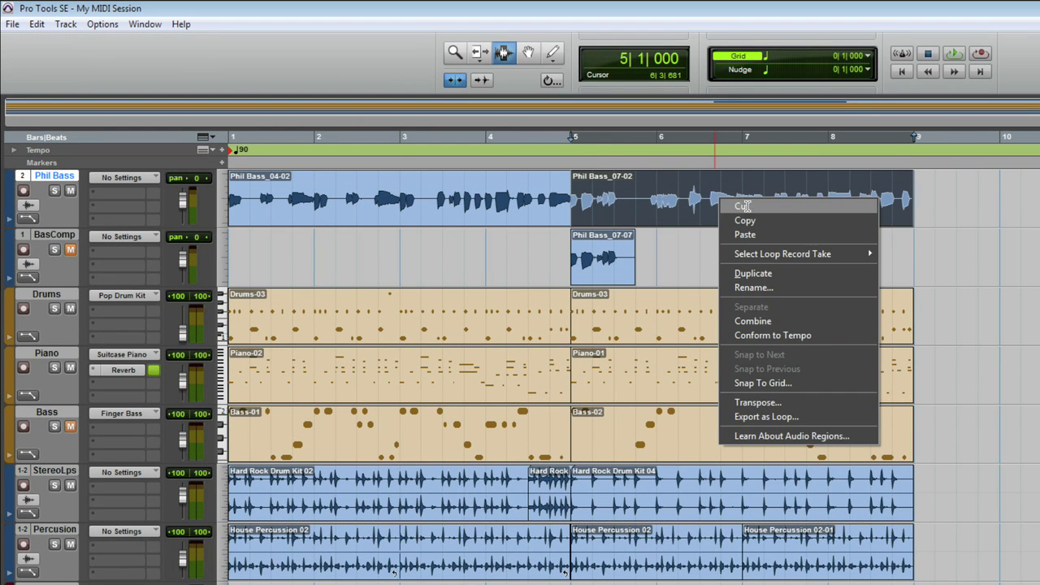
mouse_move(815, 249)
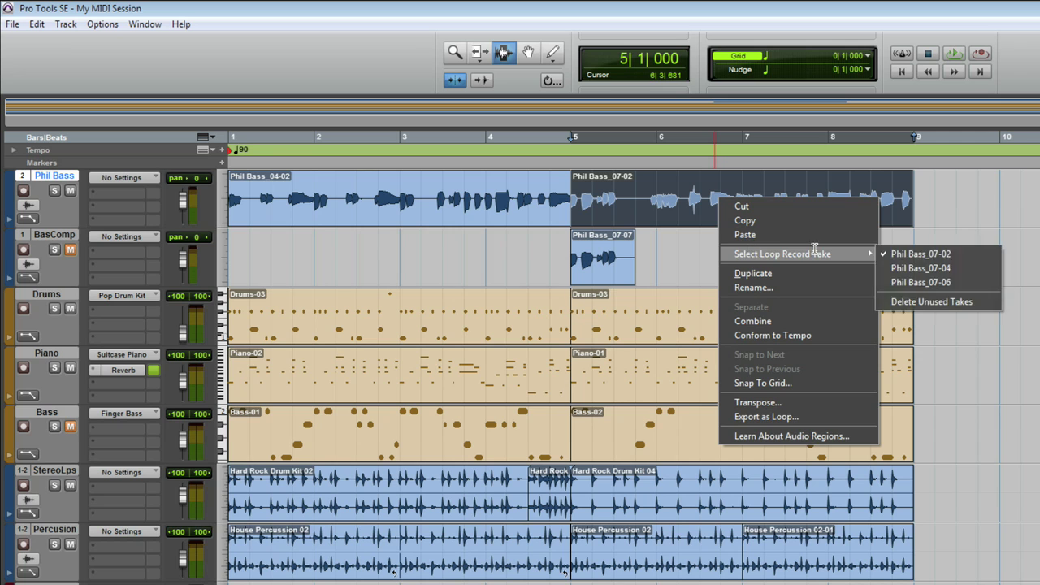
click(889, 281)
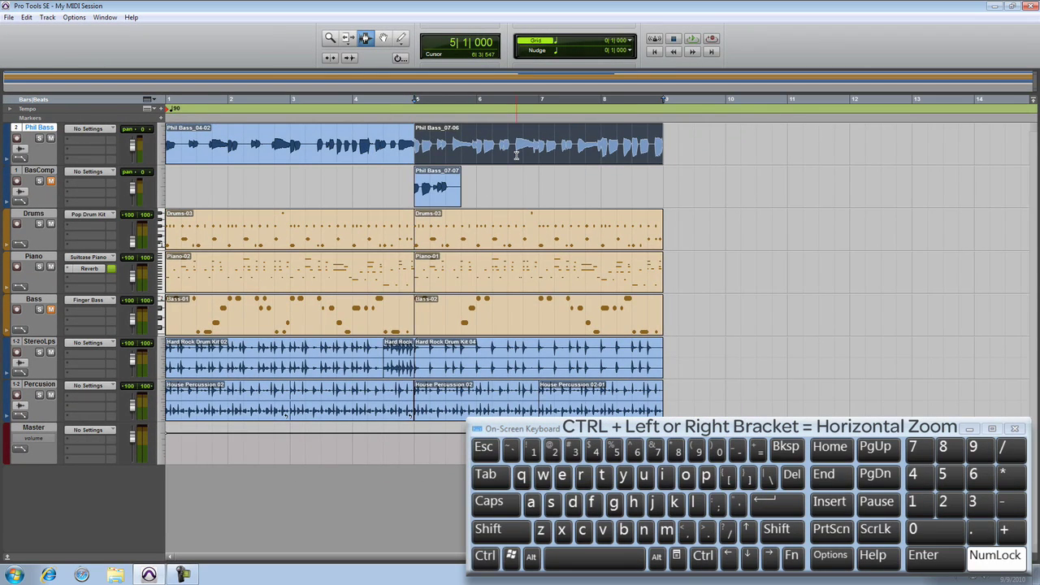
Copy bars 5|3–6|3 of Phil Bass_07-06 and paste them onto BasComp as Phil Bass_07-09.
key(ctrl+bracketright)
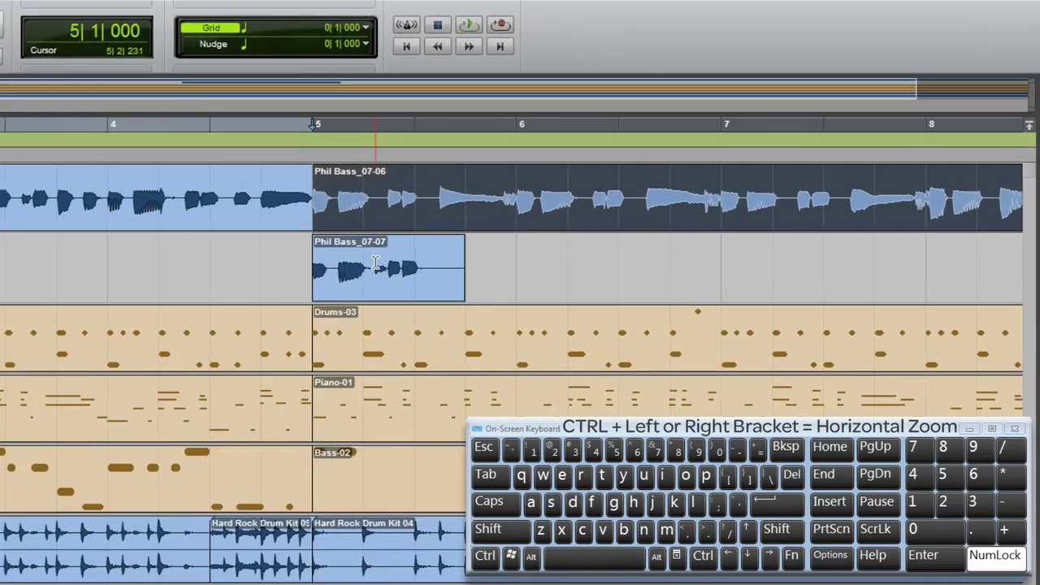
drag(411, 195, 627, 215)
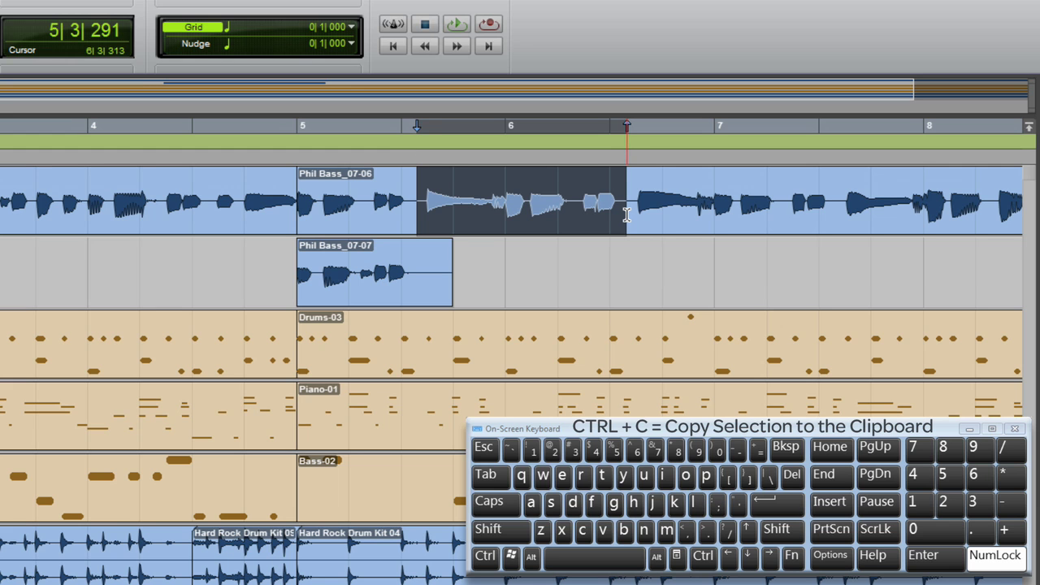
key(ctrl)
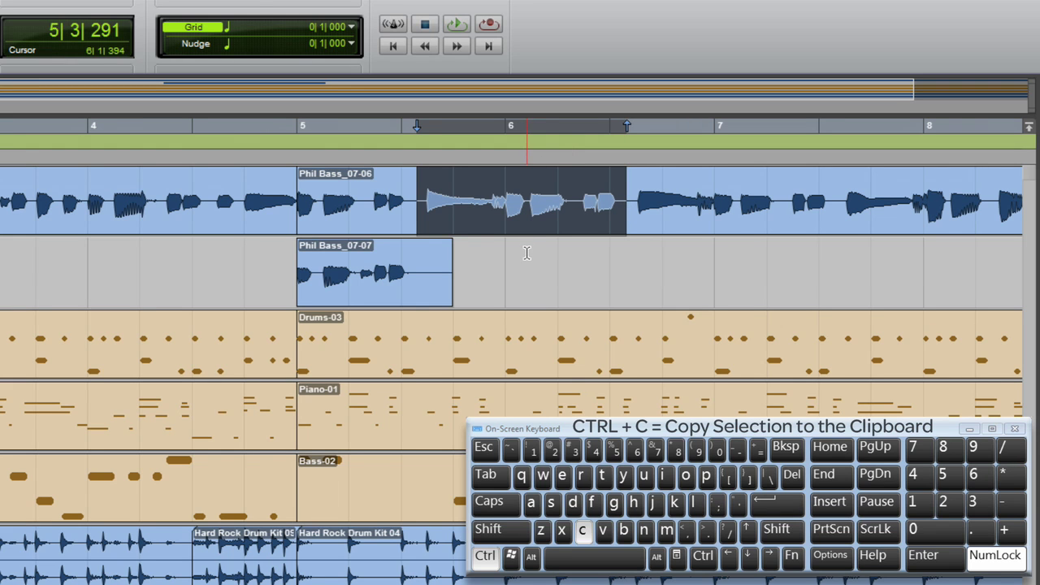
key(ctrl+c)
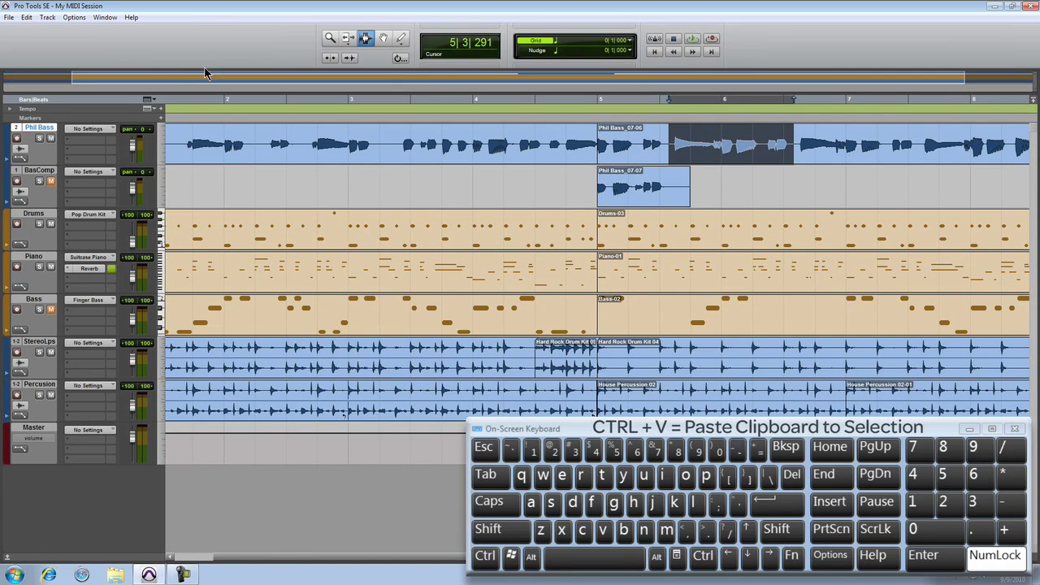
click(48, 172)
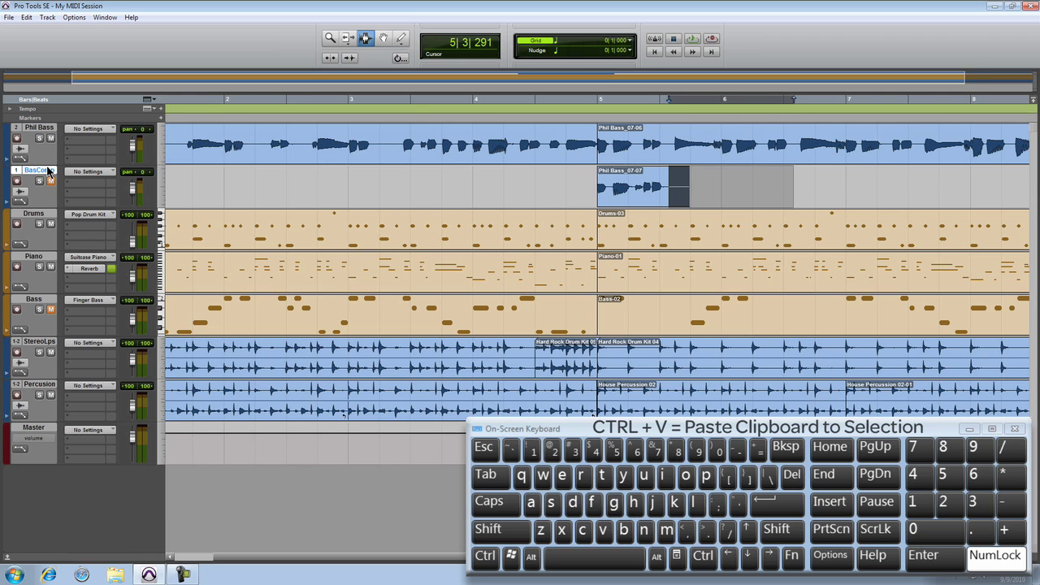
key(ctrl)
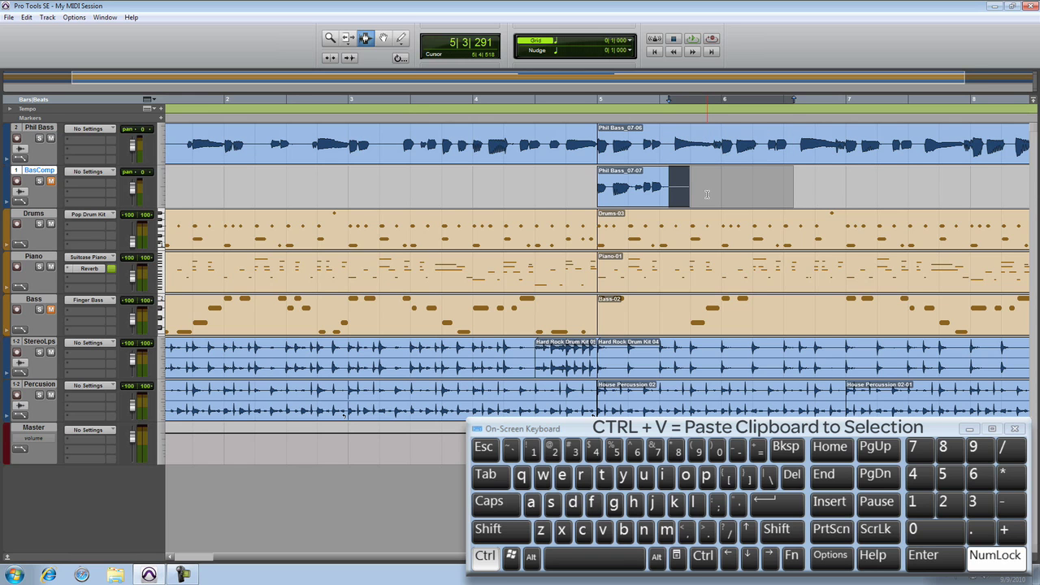
key(ctrl+v)
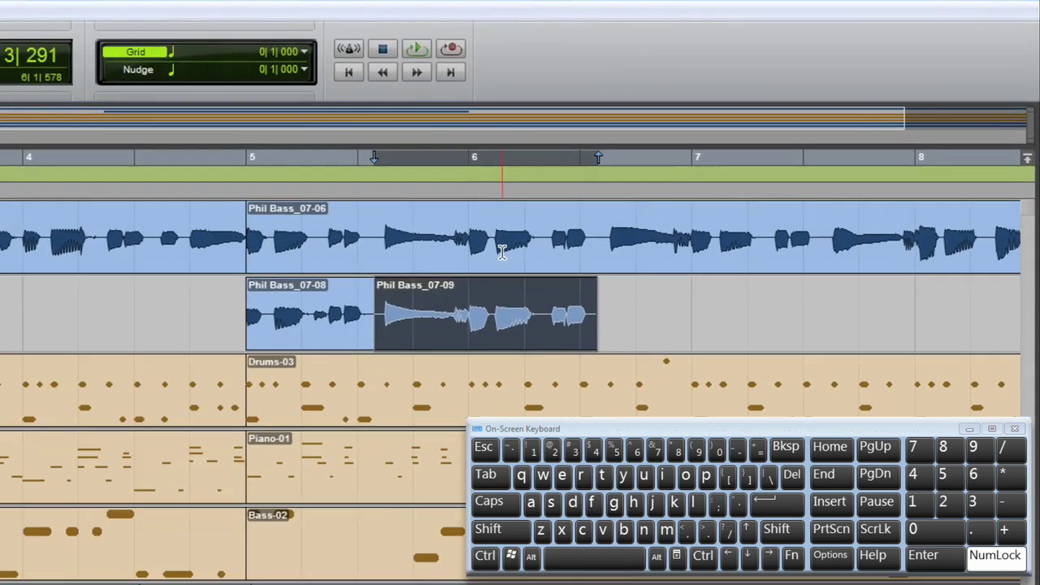
Switch the top Phil Bass clip to loop take Phil Bass_07-04.
right_click(741, 151)
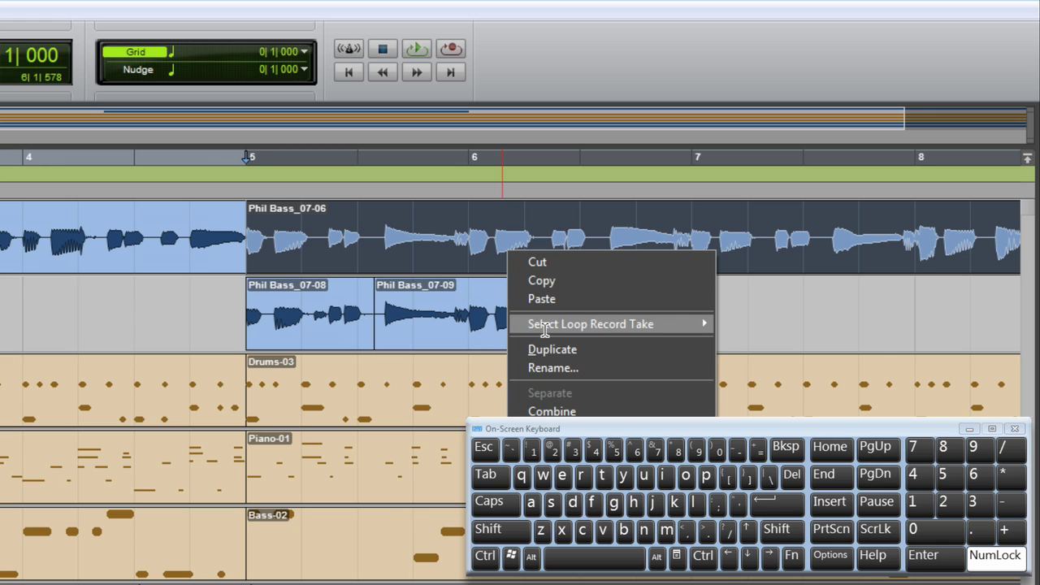
mouse_move(543, 325)
click(737, 345)
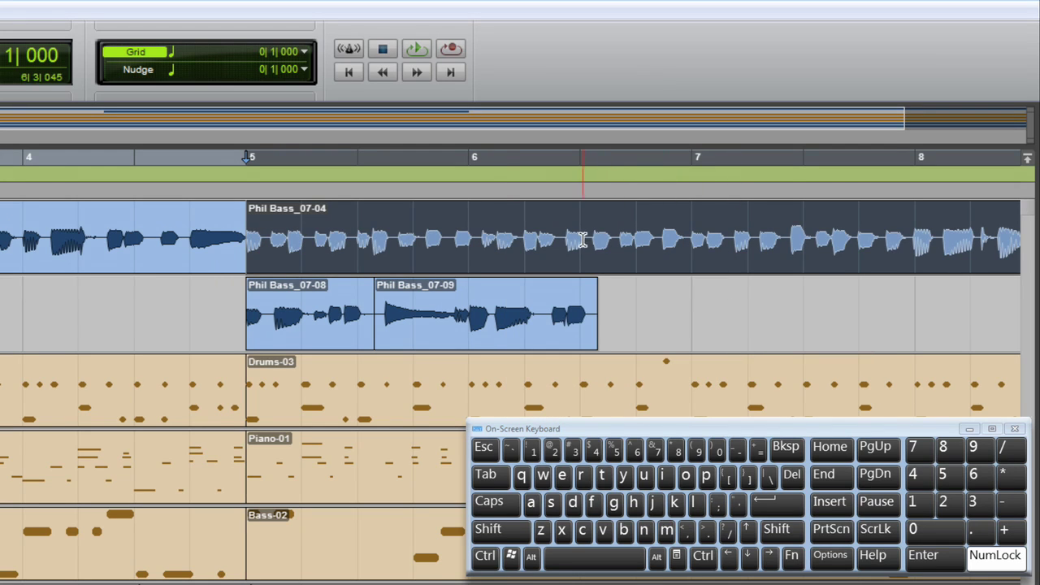
Copy bars 6¾–7¾ of take 07-04 and paste them onto BasComp as Phil Bass_07-11.
drag(621, 245, 813, 265)
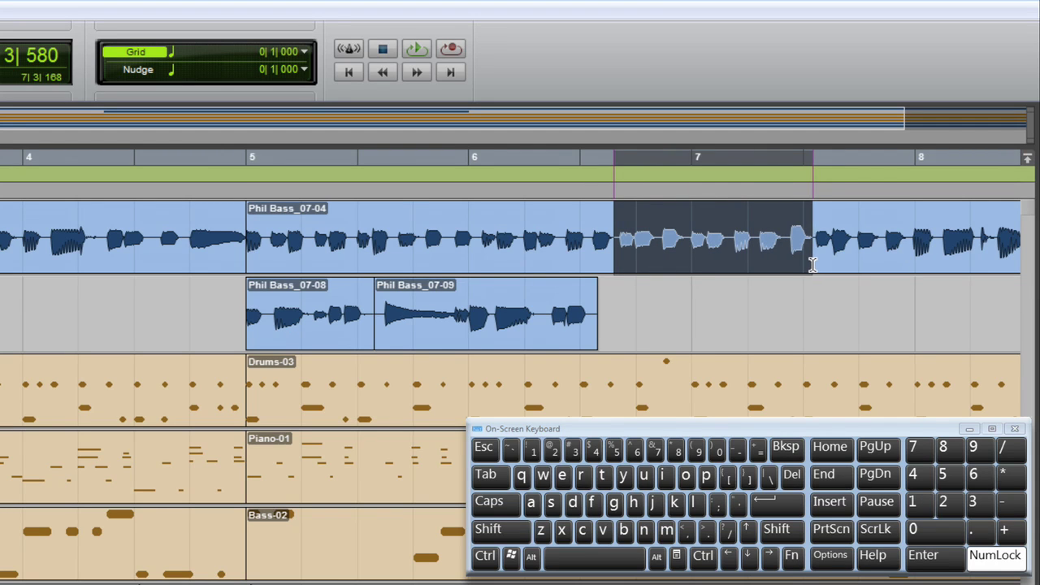
key(ctrl+c)
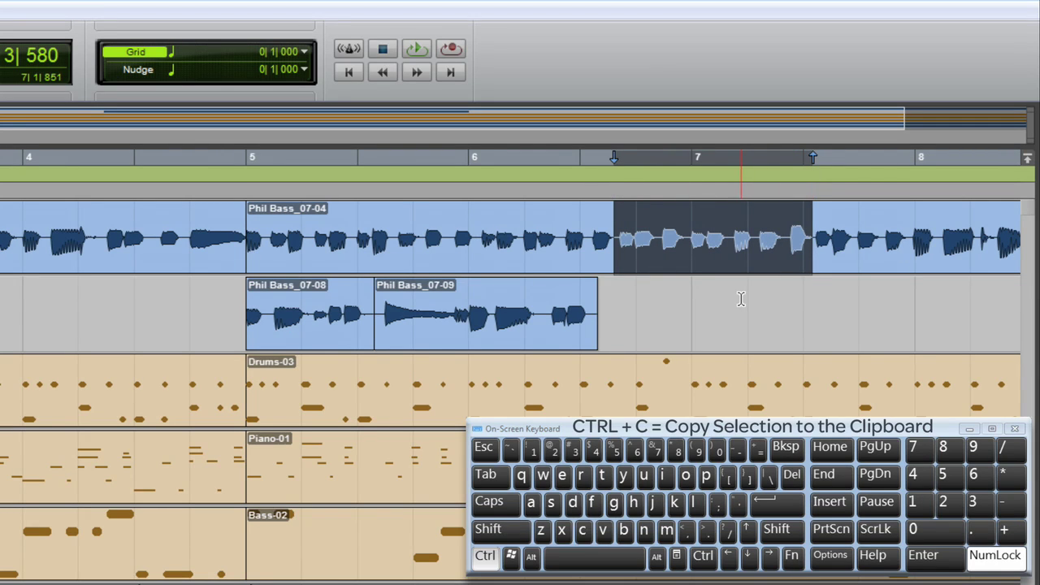
key(semicolon)
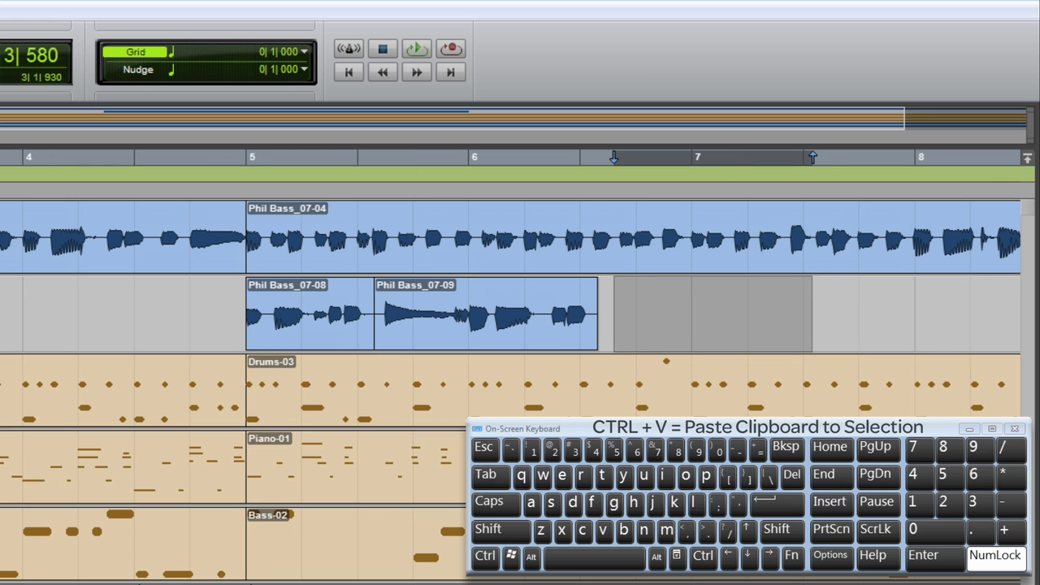
key(ctrl+v)
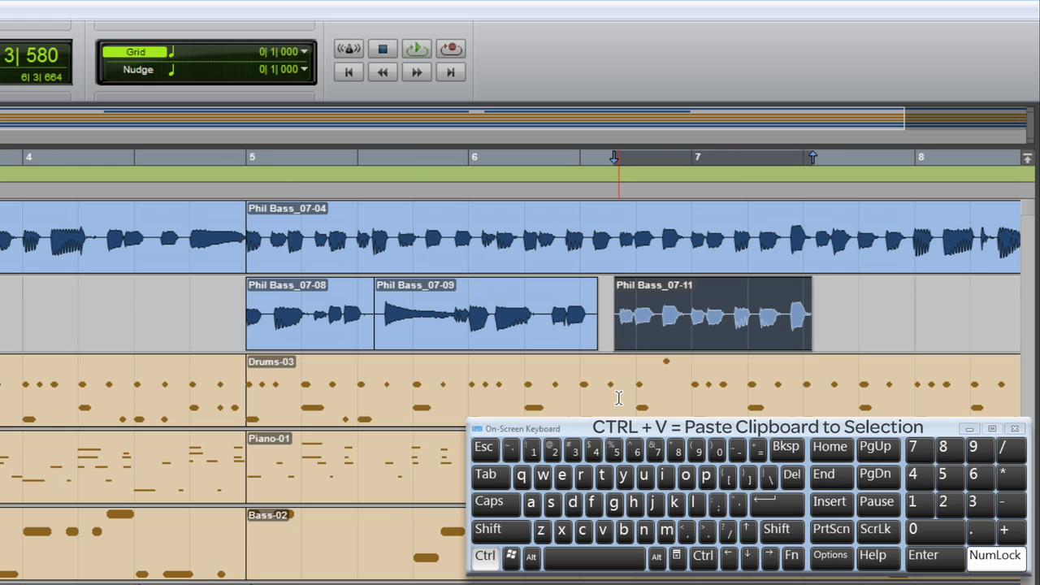
Switch the top Phil Bass clip back to loop take Phil Bass_07-06.
right_click(873, 250)
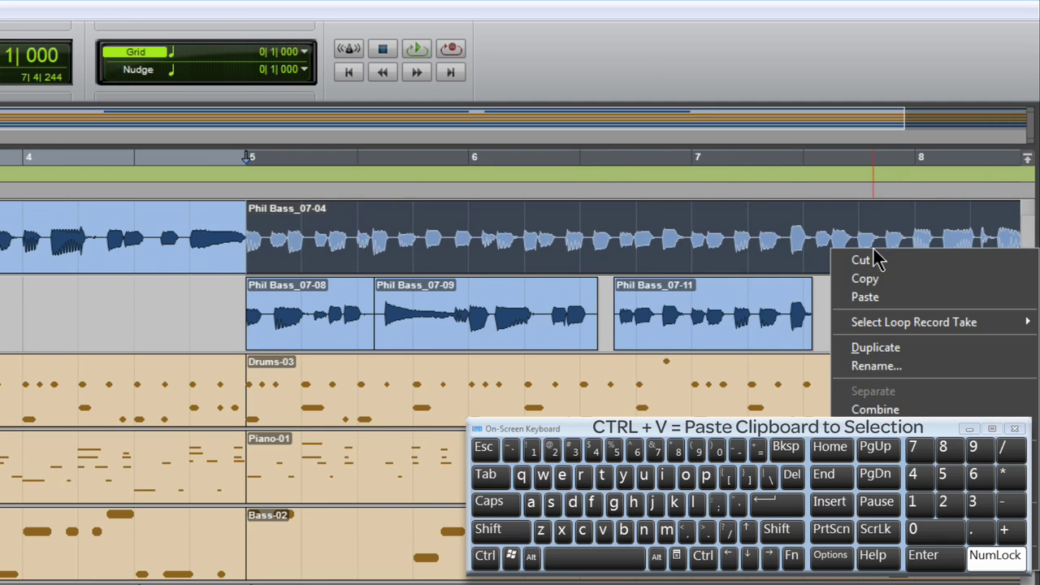
mouse_move(875, 329)
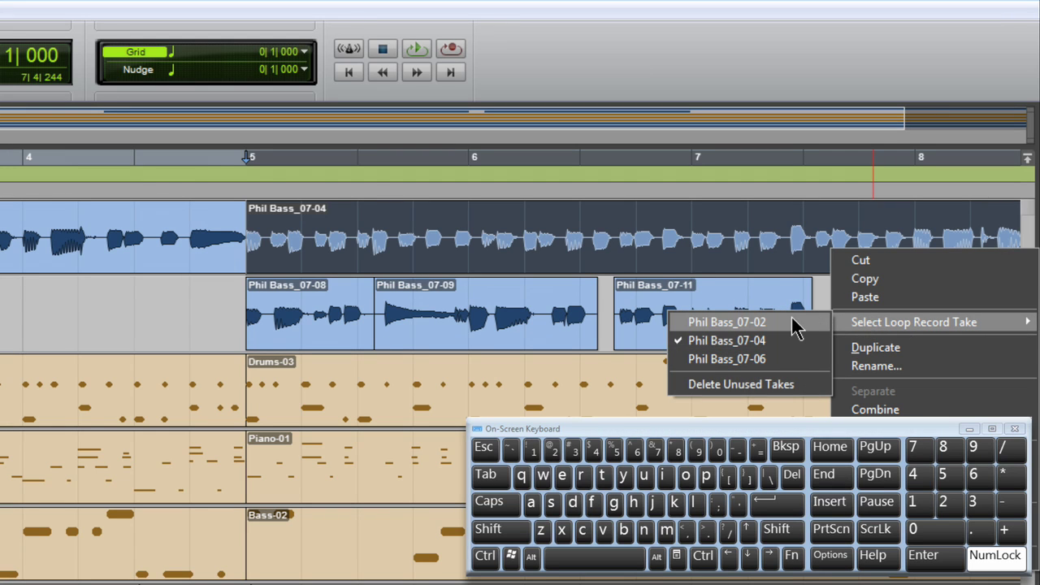
click(785, 360)
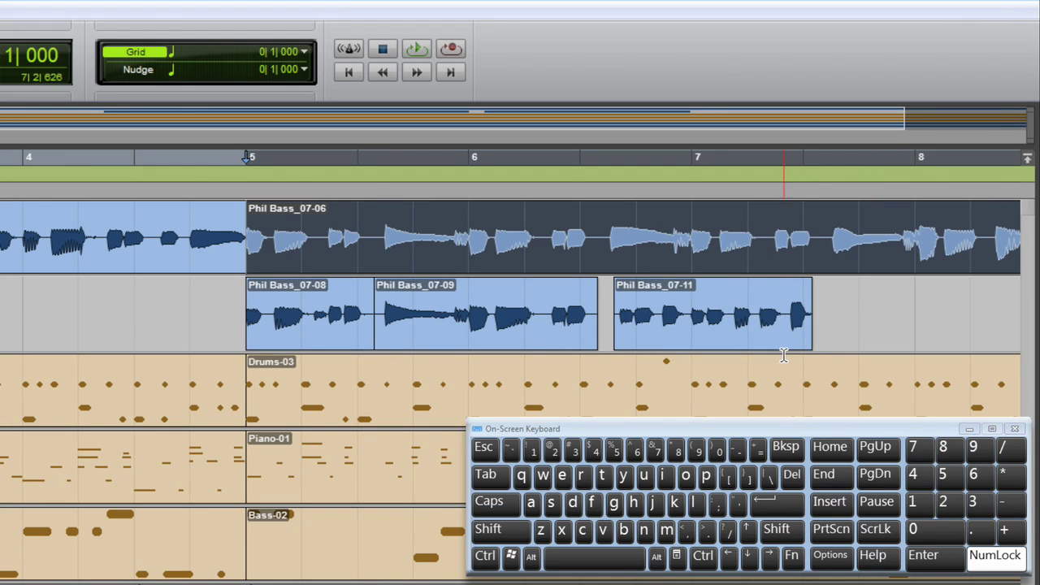
Copy bars 7¾–9 of take 07-06 and paste them onto BasComp as Phil Bass_07-12.
click(547, 191)
drag(495, 234, 809, 268)
key(ctrl+c)
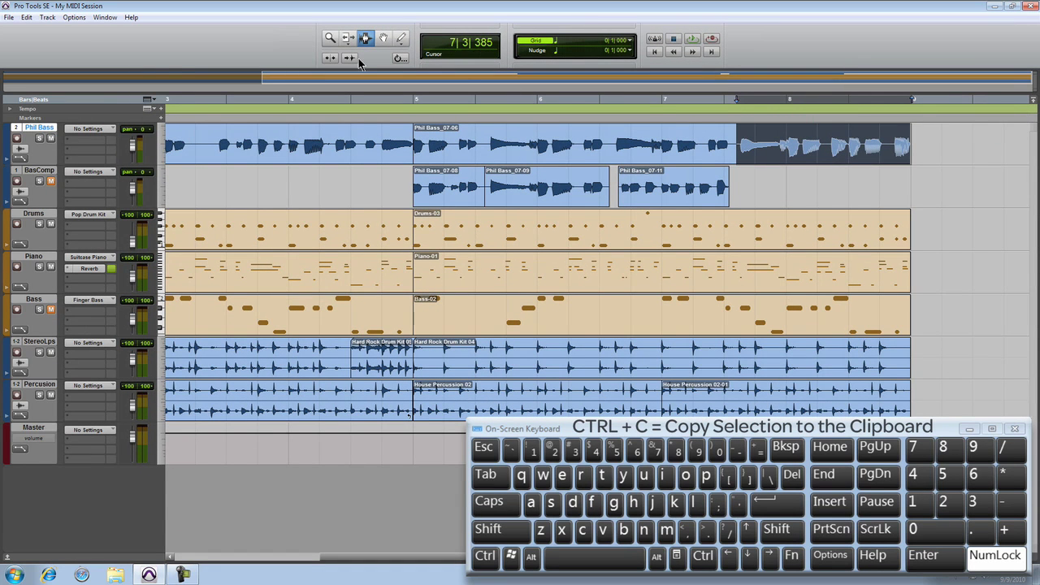
click(46, 168)
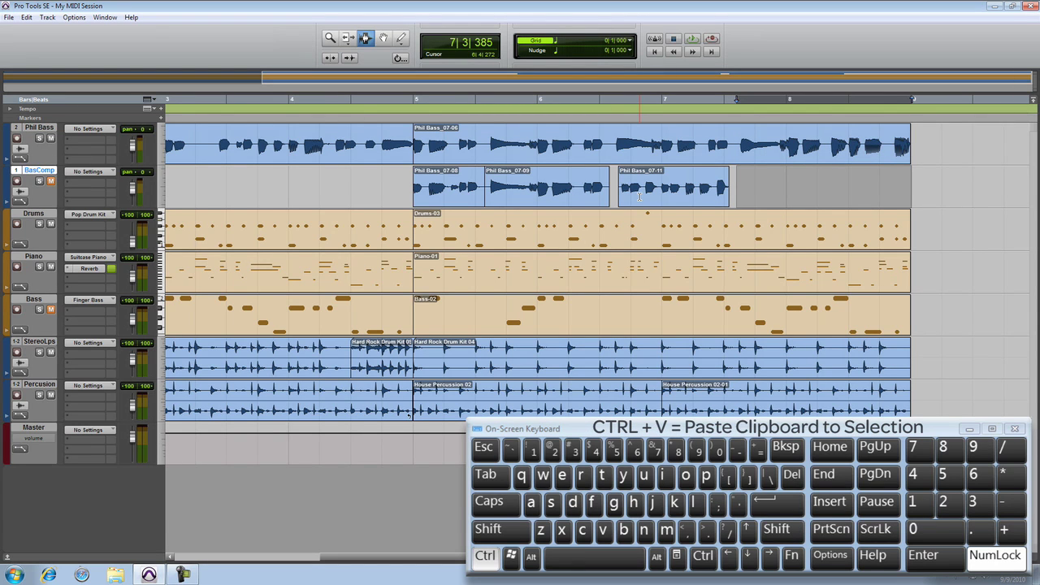
key(ctrl+v)
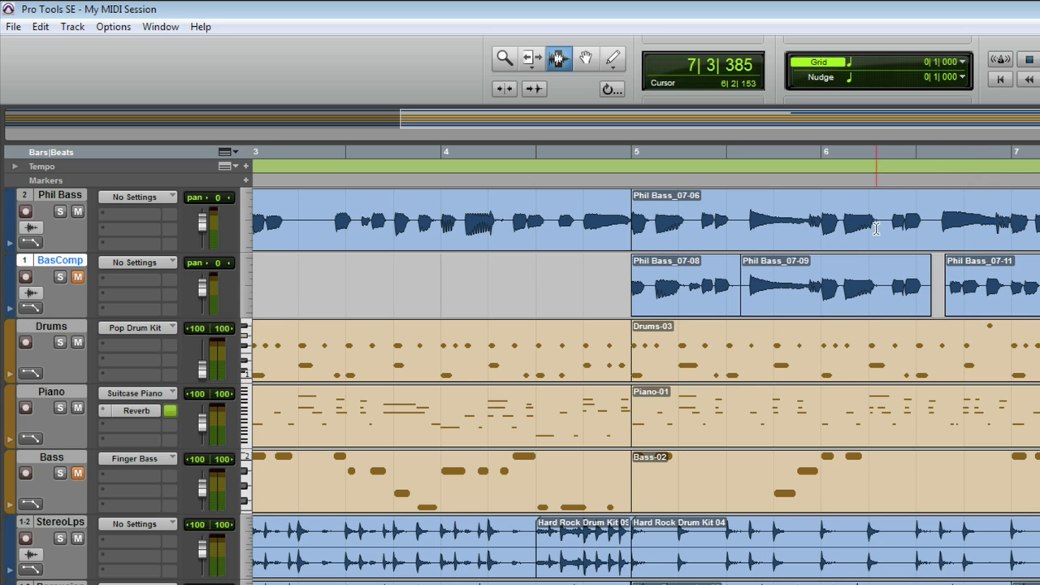
Mute the whole Phil Bass_07-06 clip on the Phil Bass track.
click(877, 229)
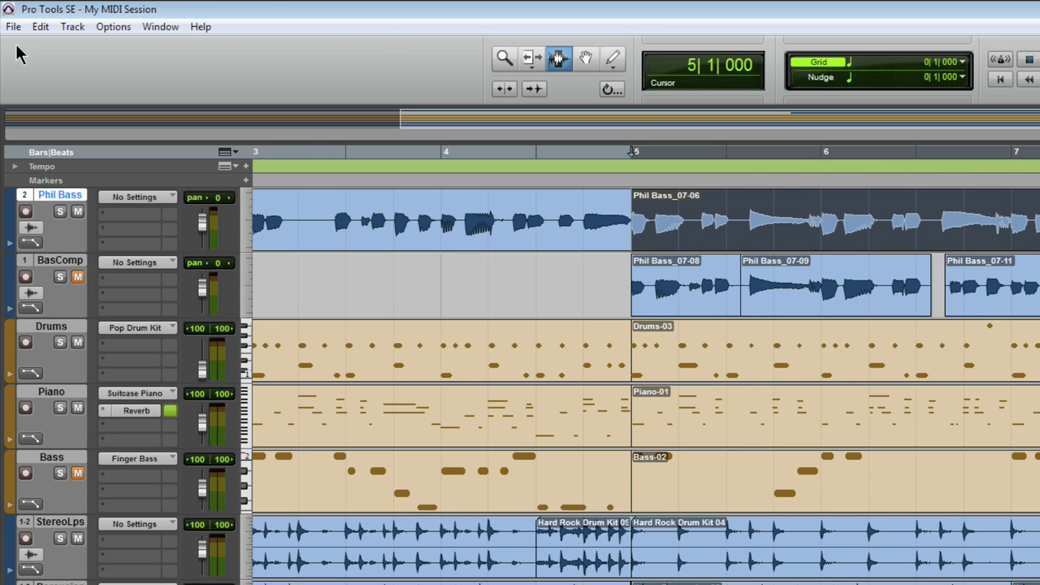
click(41, 29)
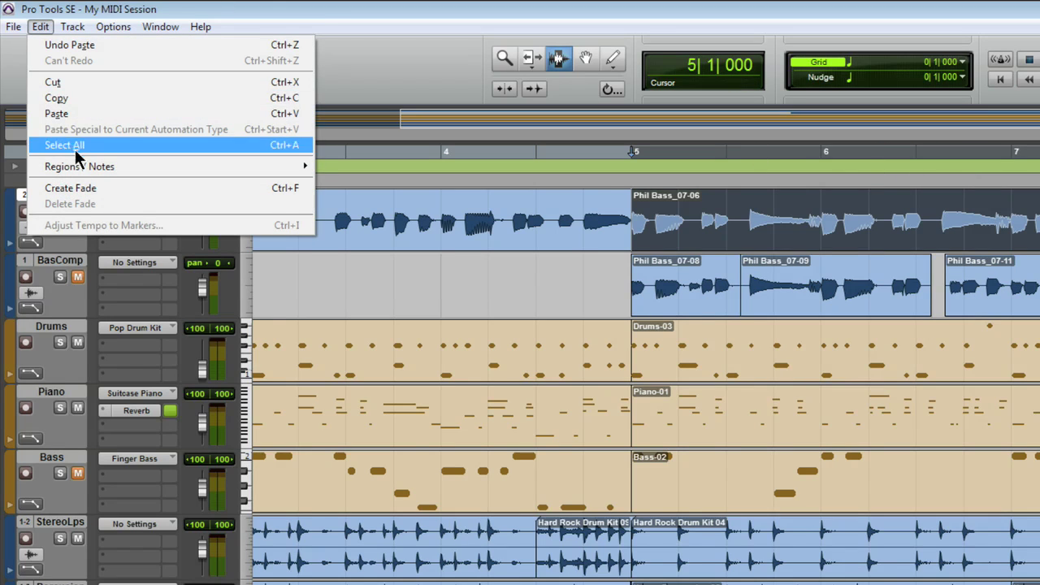
mouse_move(151, 167)
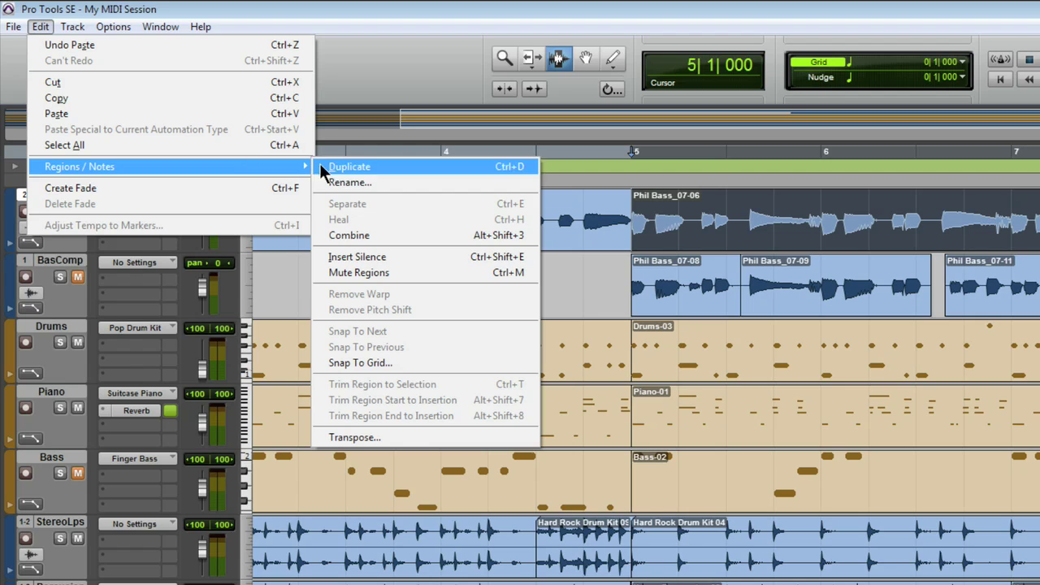
click(323, 271)
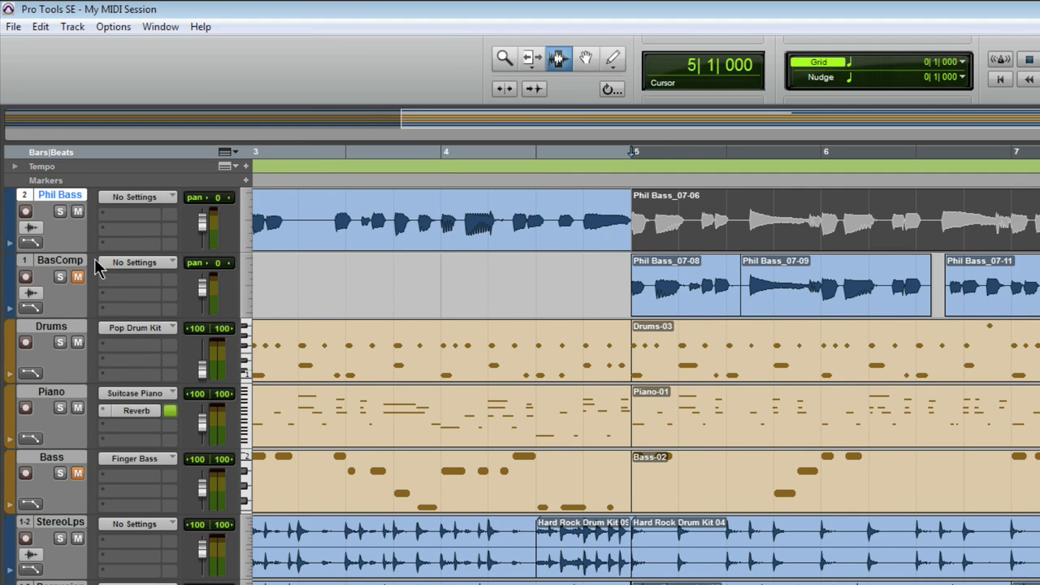
Unmute BasComp and play the comp from just before bar 4 through bar 9.
click(77, 278)
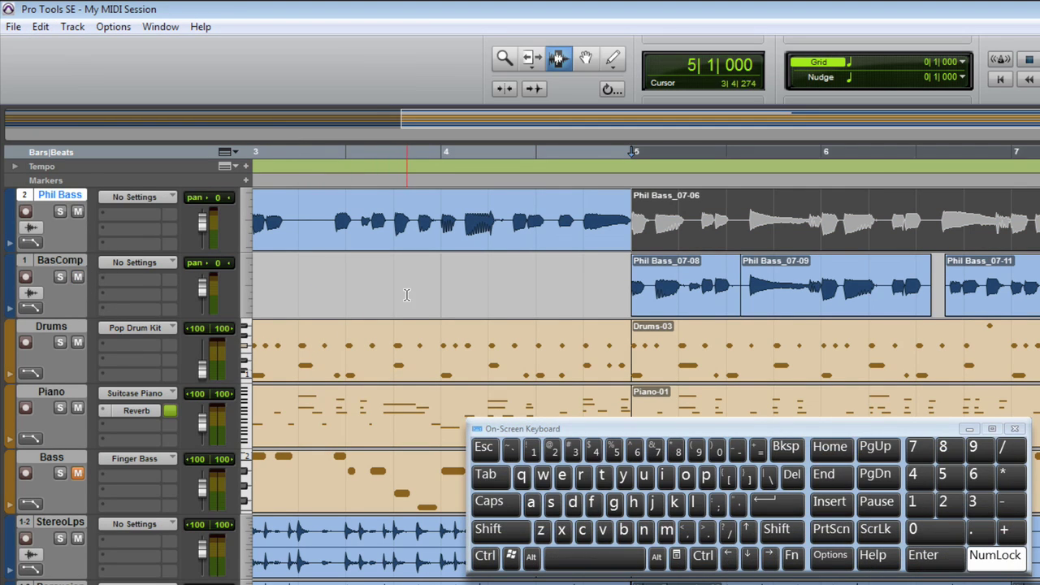
click(407, 294)
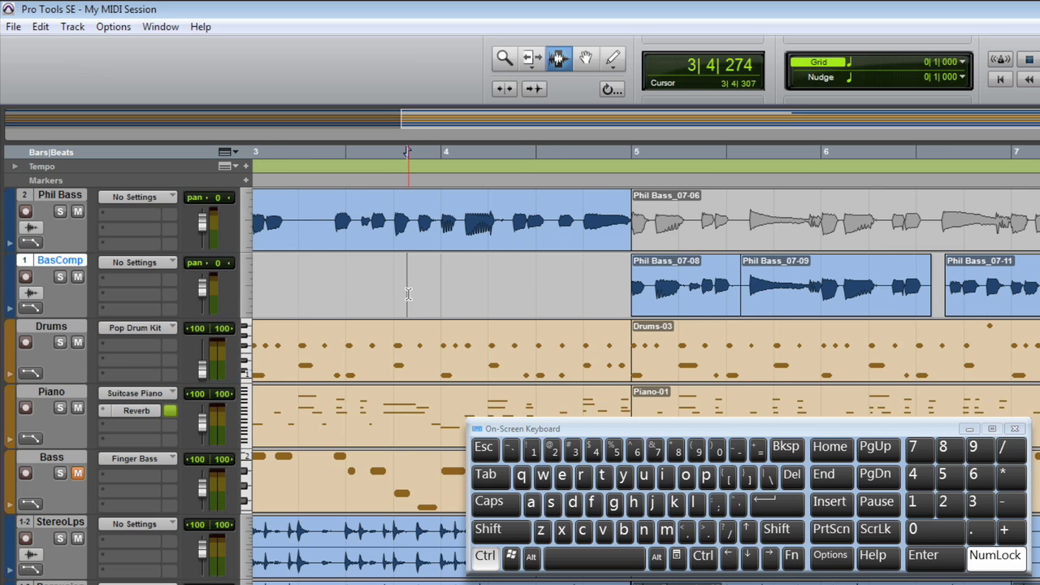
key(ctrl+bracketleft)
key(space)
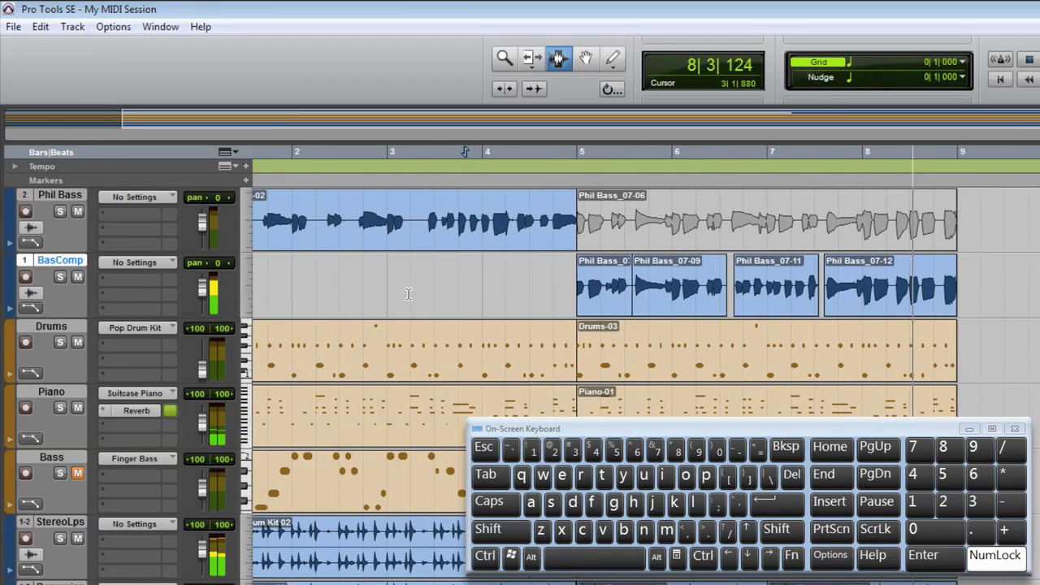
key(space)
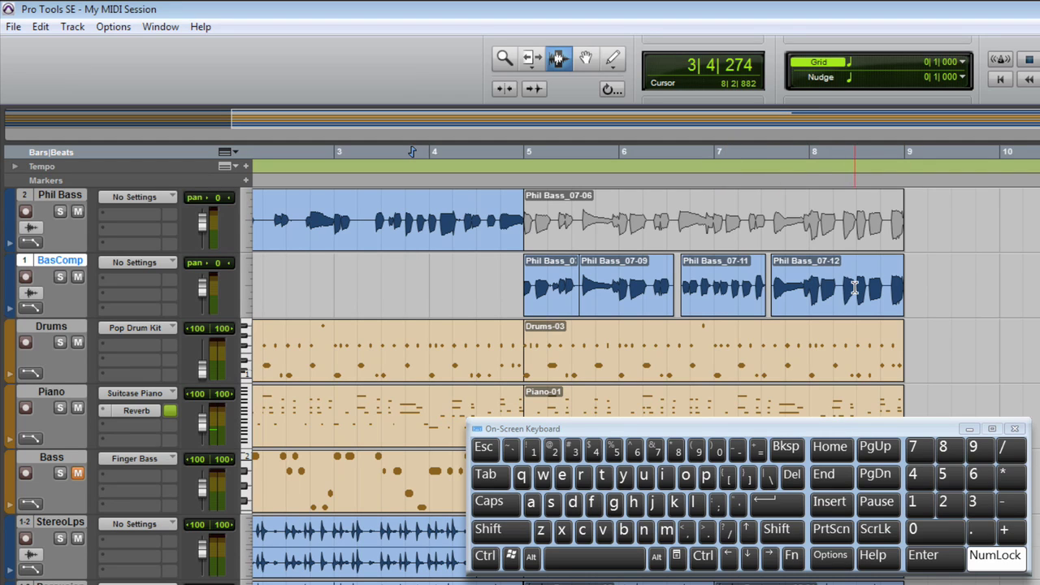
Switch the Phil Bass clip to loop take Phil Bass_07-02.
right_click(750, 218)
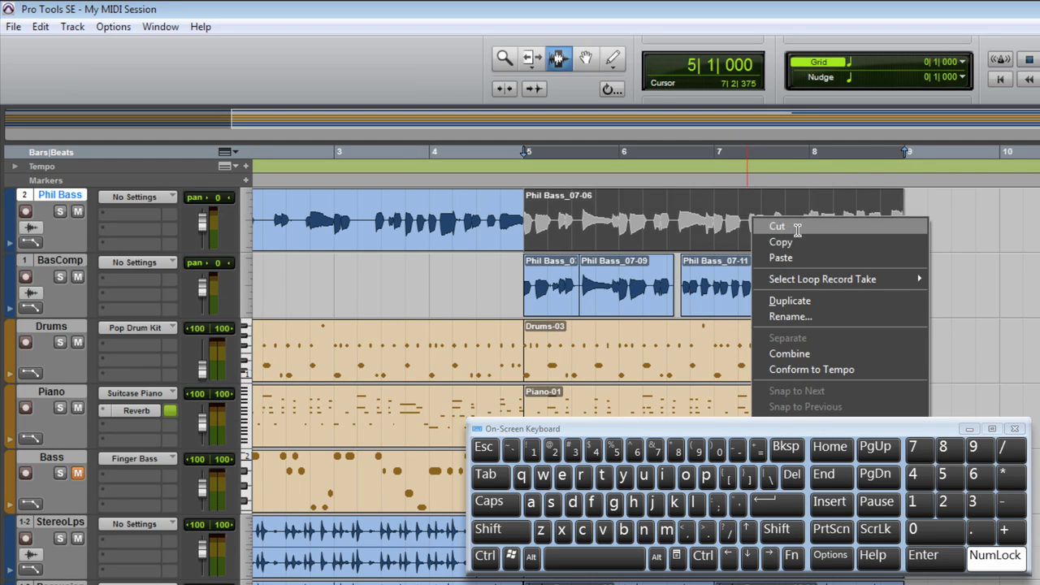
mouse_move(807, 279)
click(940, 279)
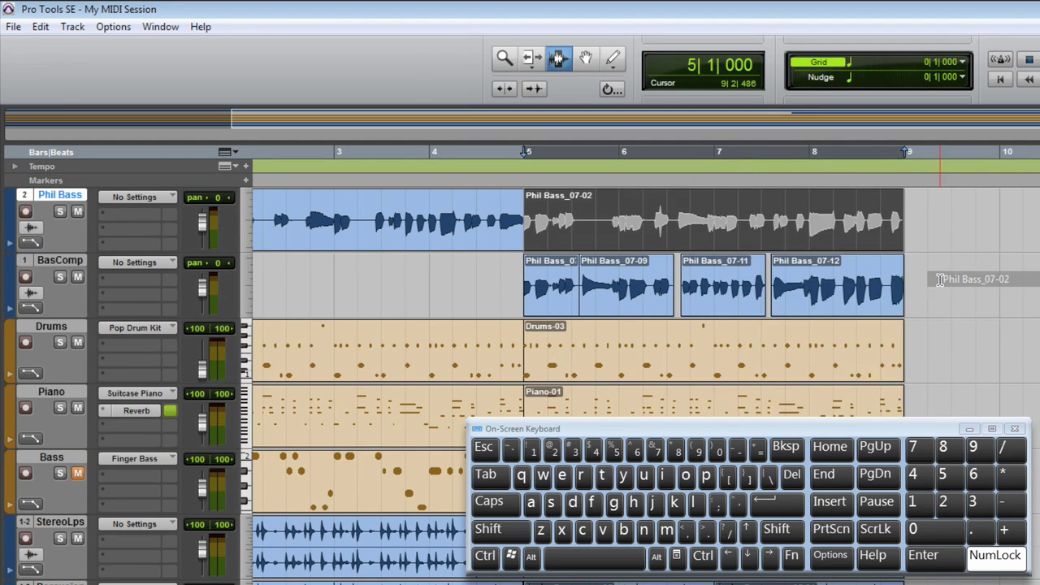
Copy bars 7|3–8|2 of take 07-02 and paste them onto BasComp over 07-12.
drag(771, 219, 840, 239)
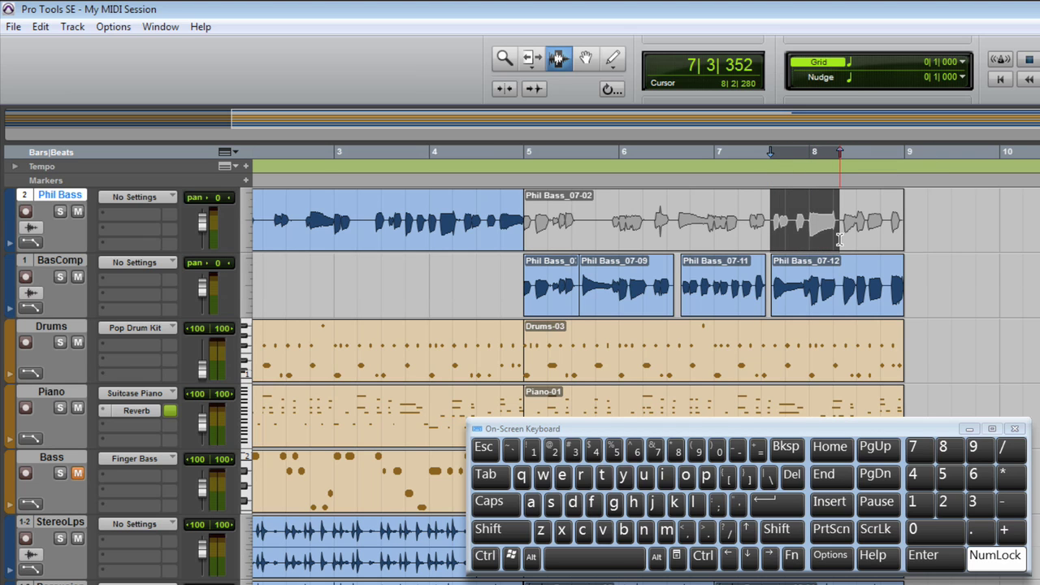
key(ctrl+c)
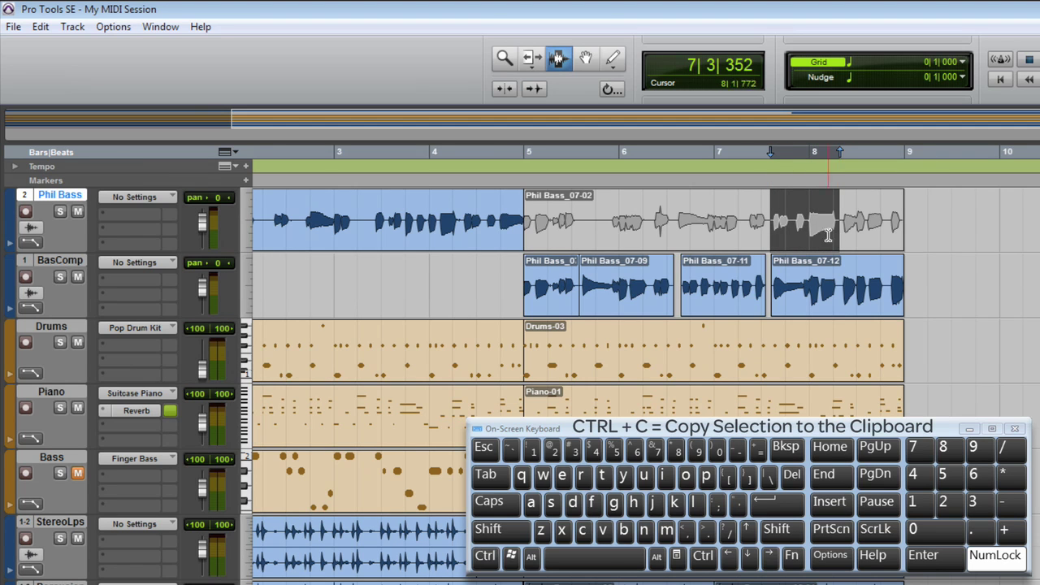
click(57, 261)
key(ctrl+v)
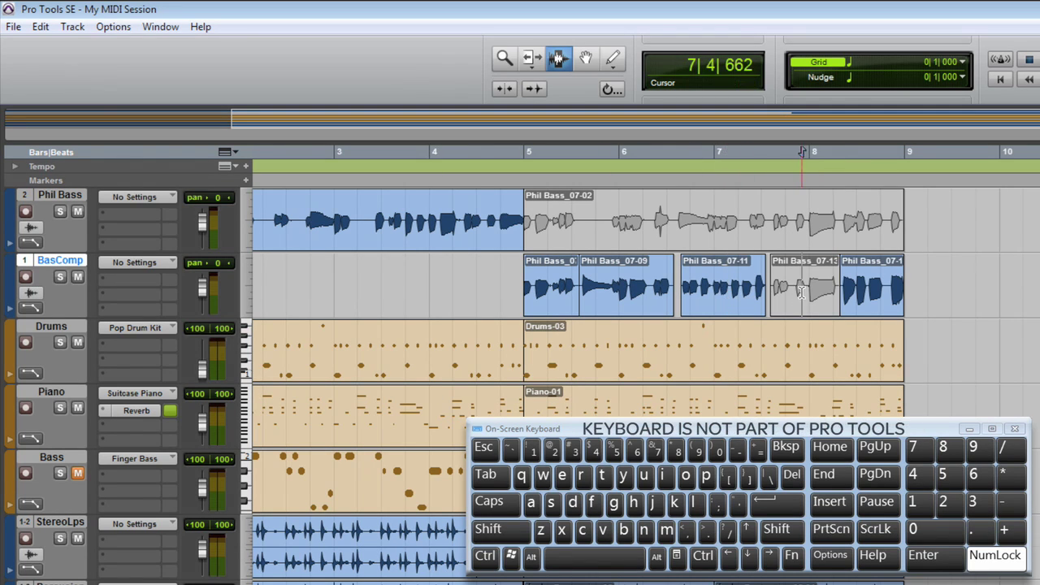
Unmute the pasted Phil Bass_07-13 region on BasComp using Unmute Regions.
click(41, 28)
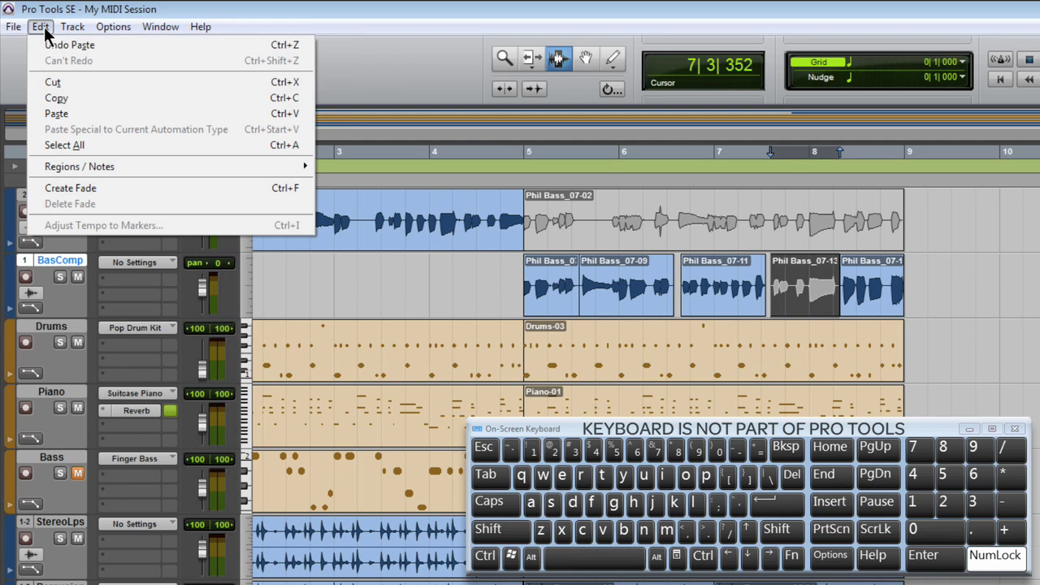
mouse_move(213, 174)
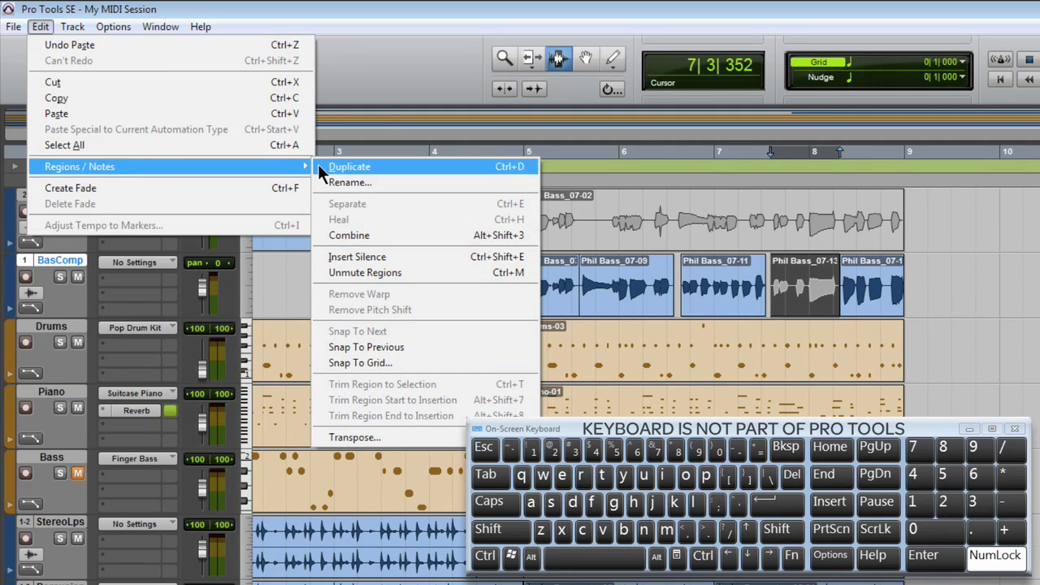
click(323, 273)
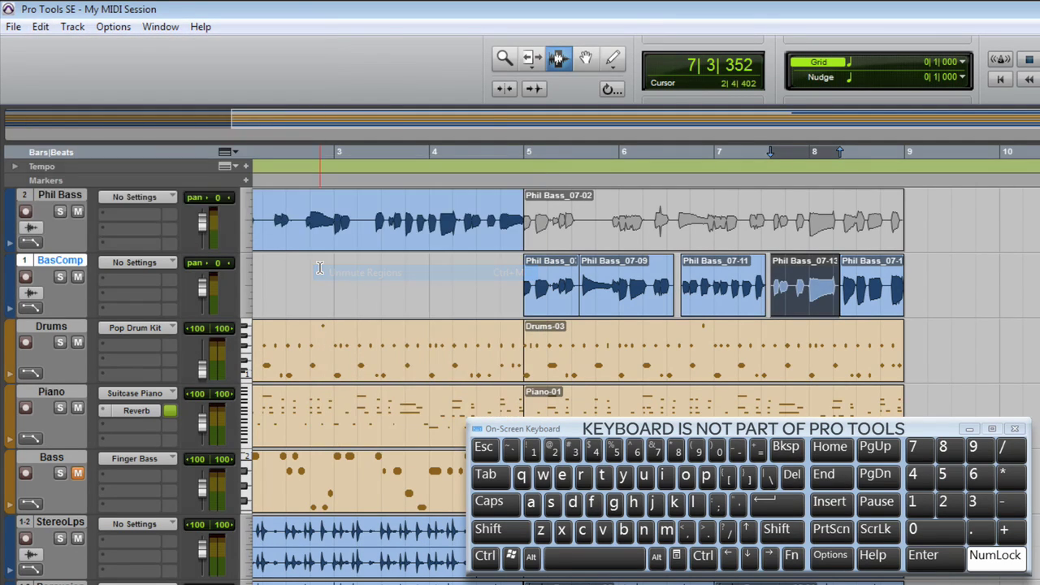
Play the bass comp from bar 3, then stop and return to the song start.
click(357, 279)
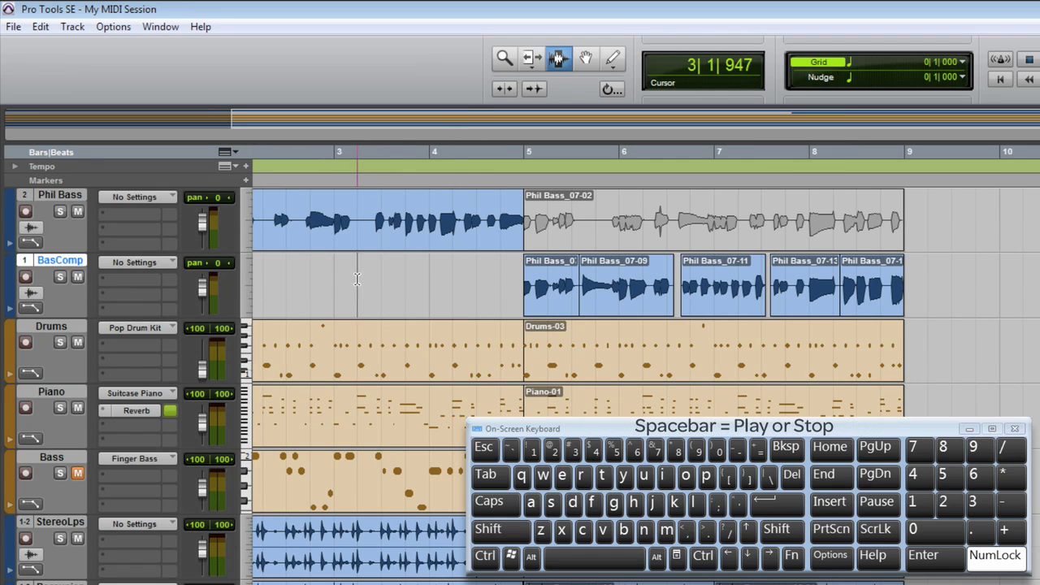
key(space)
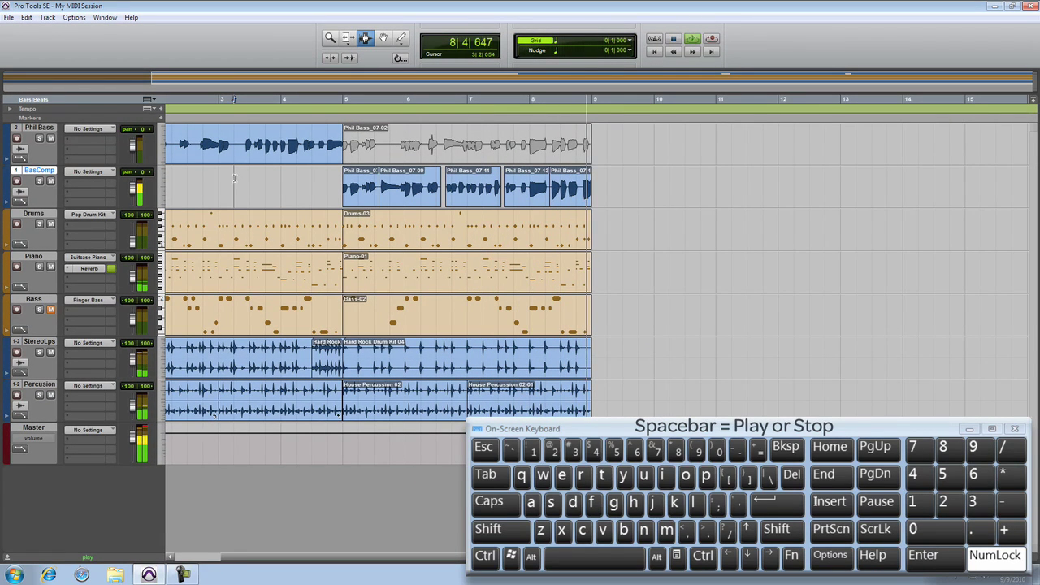
key(space)
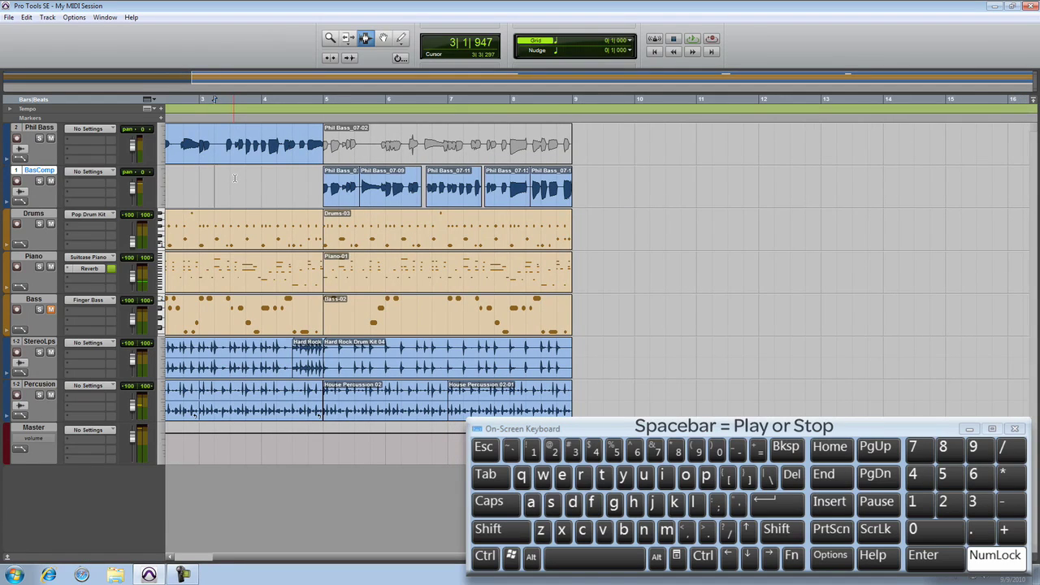
key(Return)
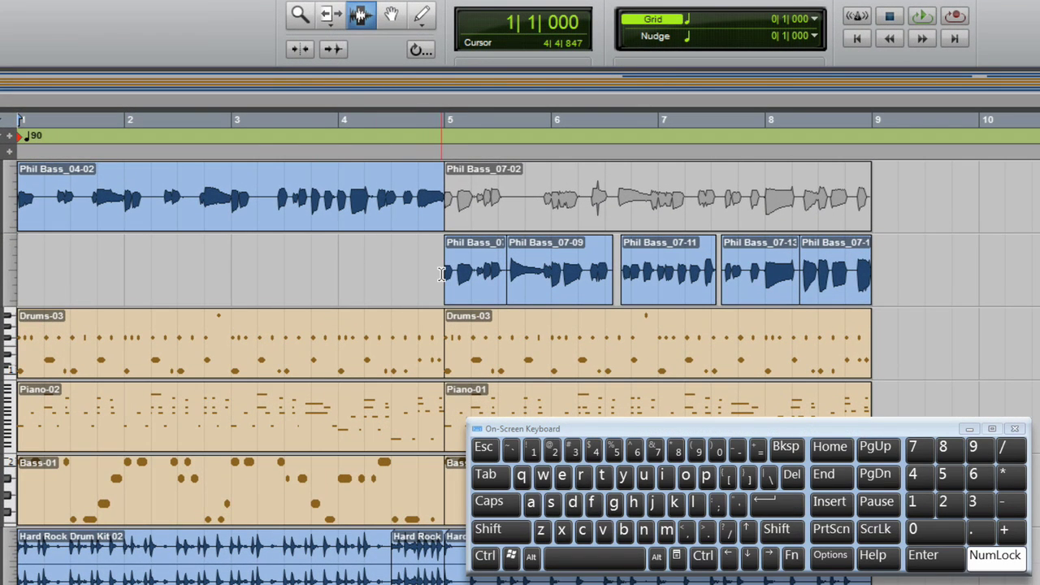
Select the first through last BasComp clips and combine them into Bass Comp_01.
double_click(467, 273)
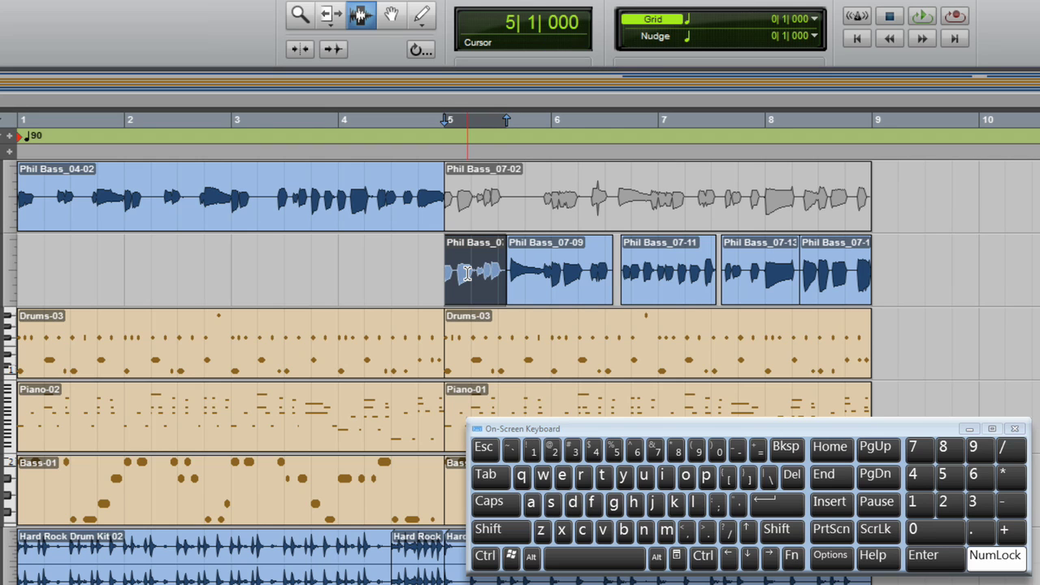
key(shift)
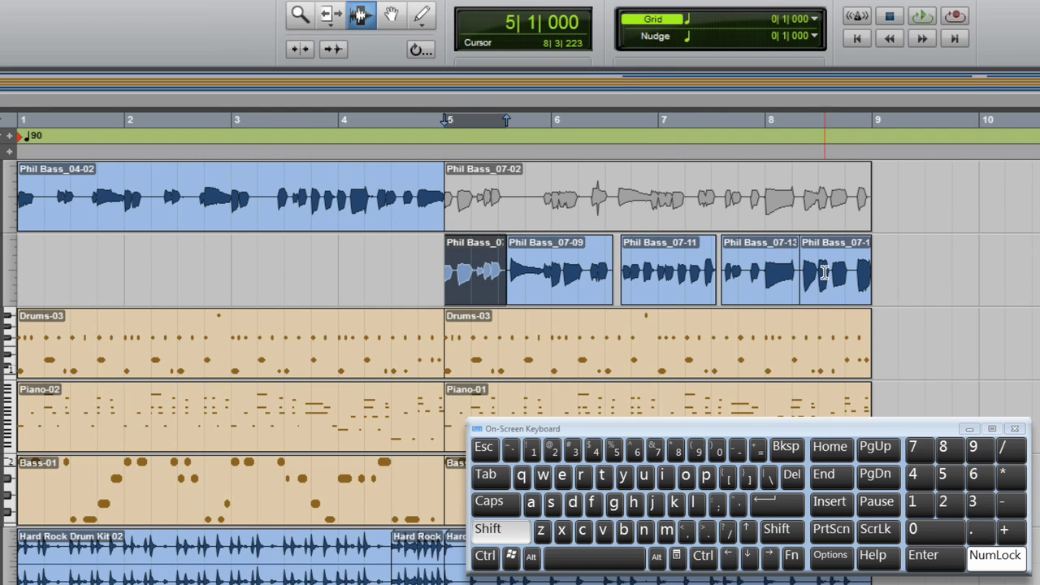
shift+click(831, 274)
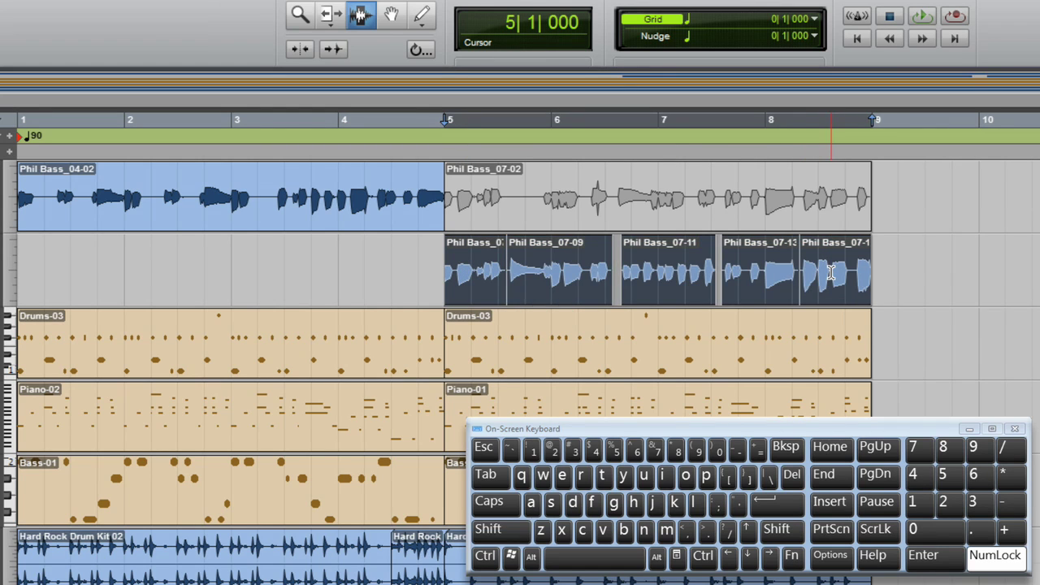
right_click(831, 273)
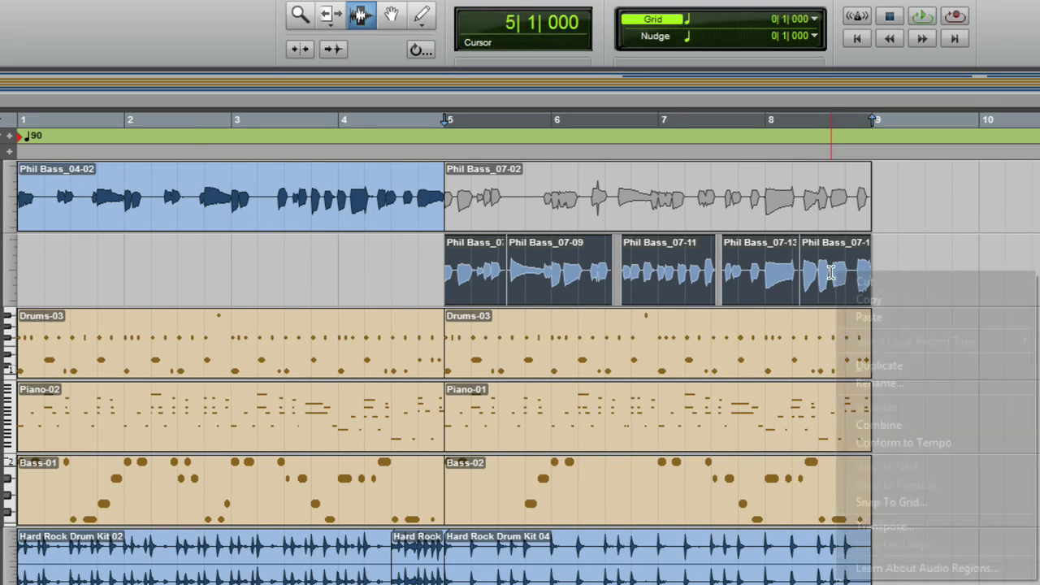
click(850, 429)
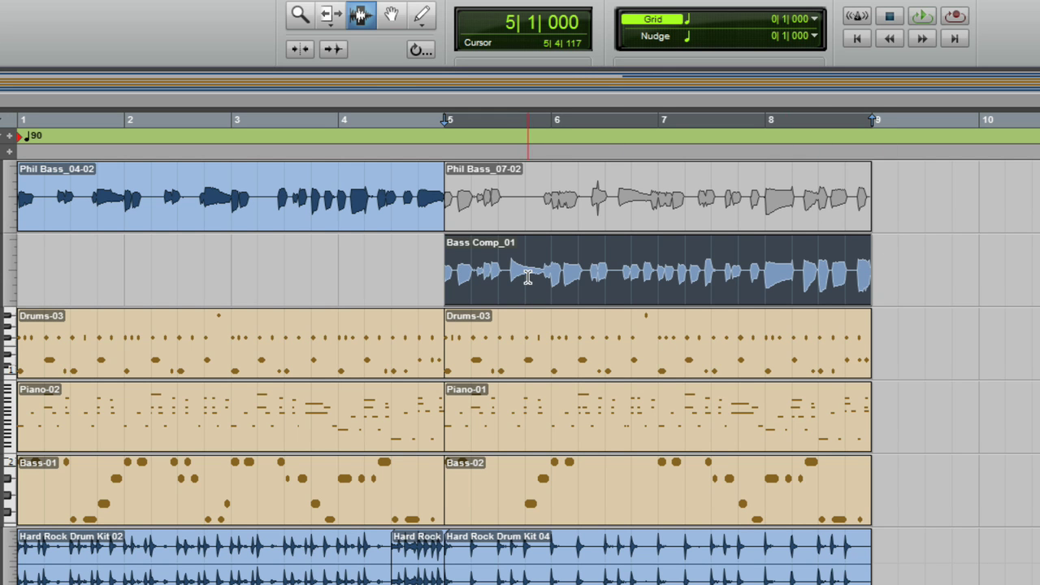
Move the Bass Comp_01 clip up onto Phil Bass at bar 5, then delete the empty BasComp track.
click(397, 16)
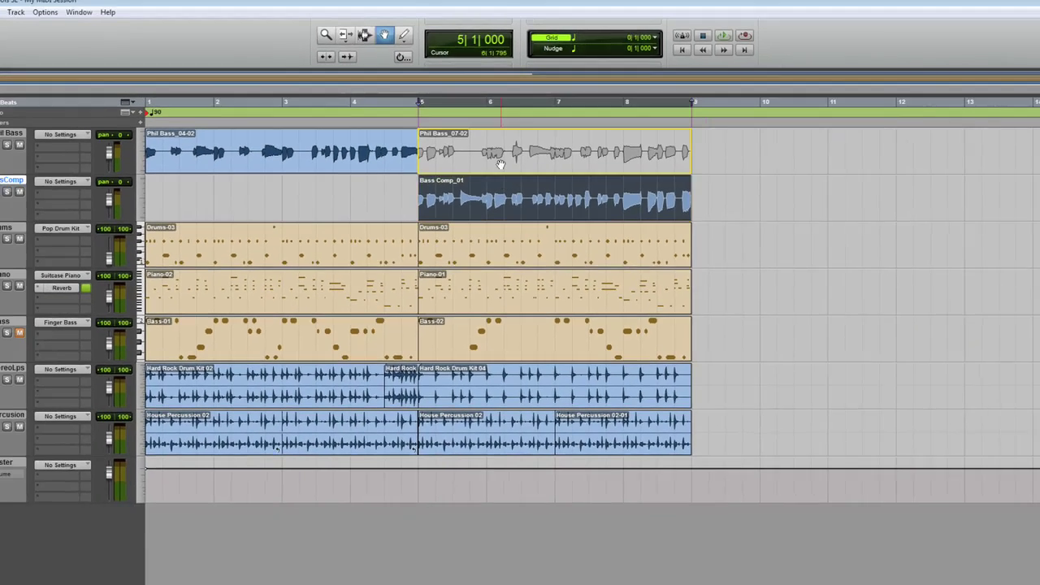
drag(574, 286, 570, 204)
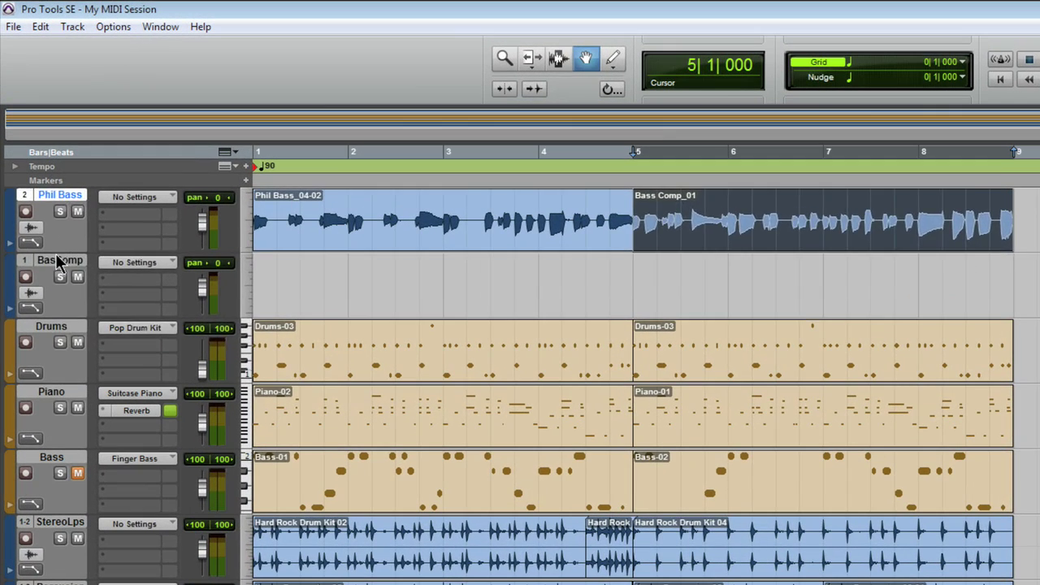
right_click(40, 169)
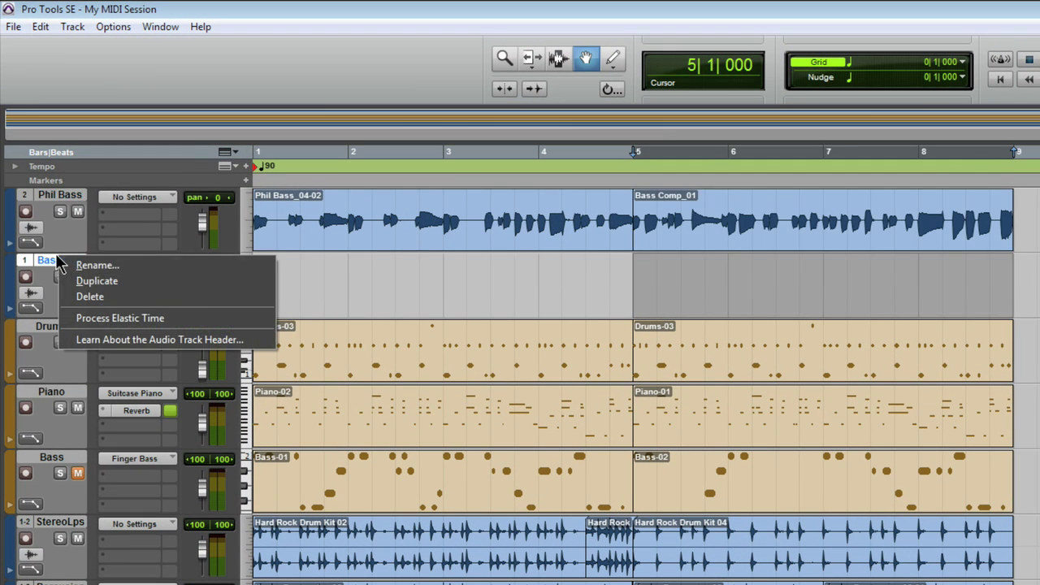
click(91, 297)
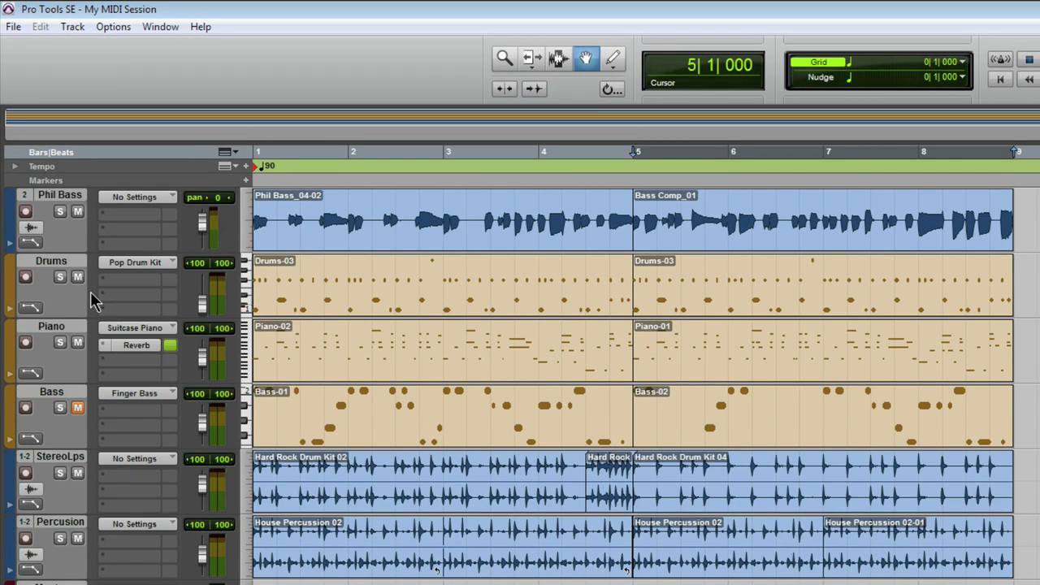